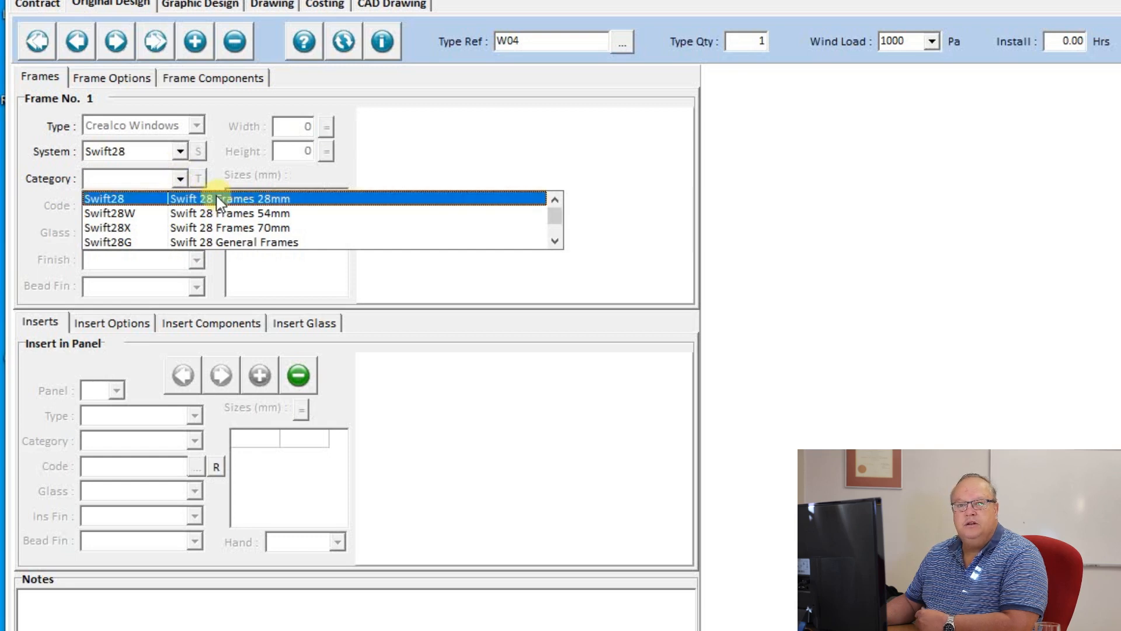
# Step: Set the frame category to Swift28 (Swift 28 Frames 28mm) and choose the layout with two panels stacked vertically
pyautogui.click(217, 197)
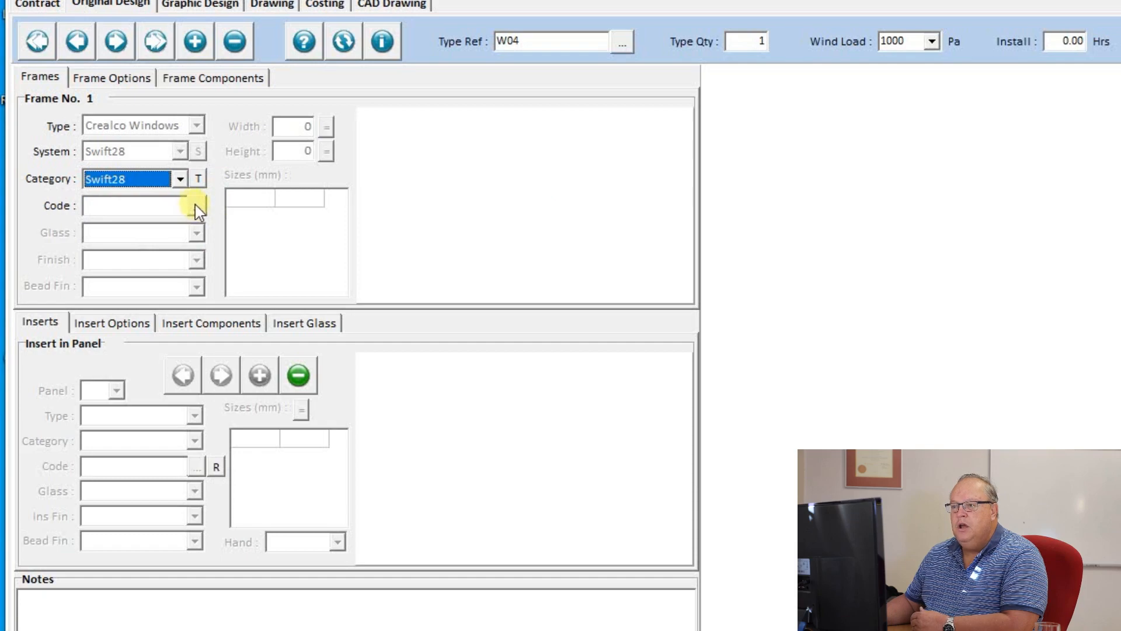
pyautogui.click(195, 206)
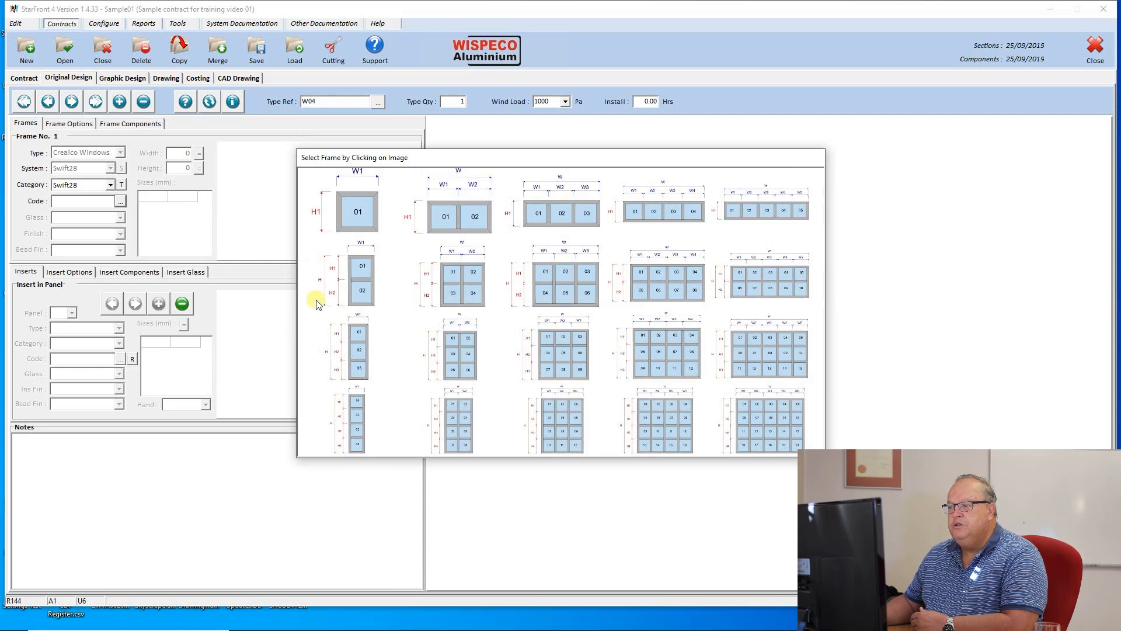
pyautogui.click(365, 275)
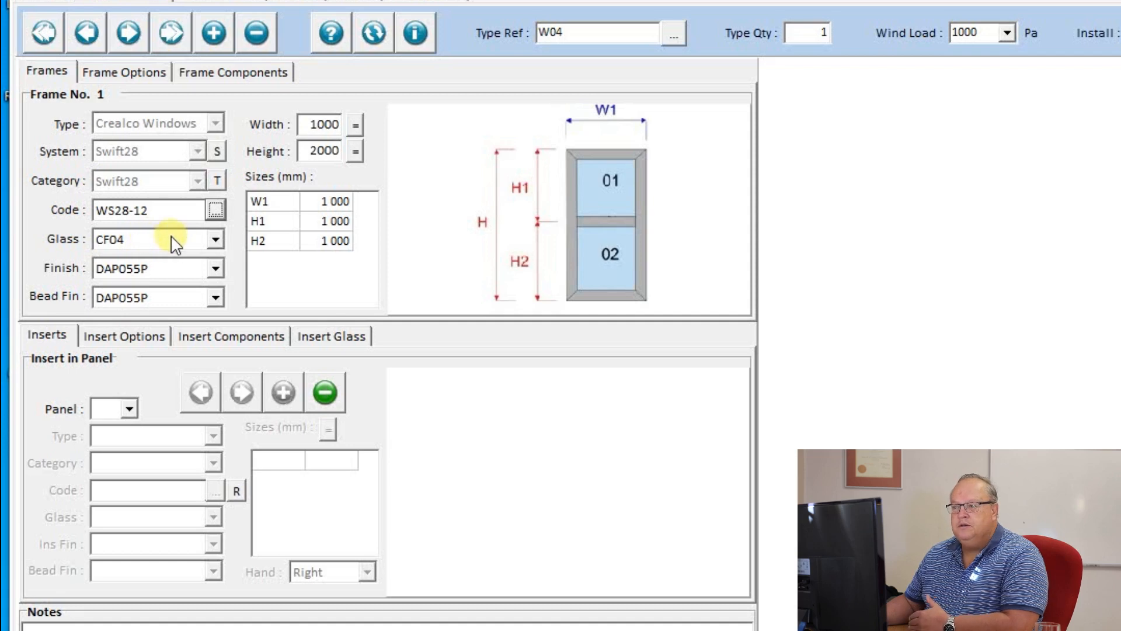
# Step: Change the frame's glass to ST04, Stippolite Glass 4mm
pyautogui.click(216, 240)
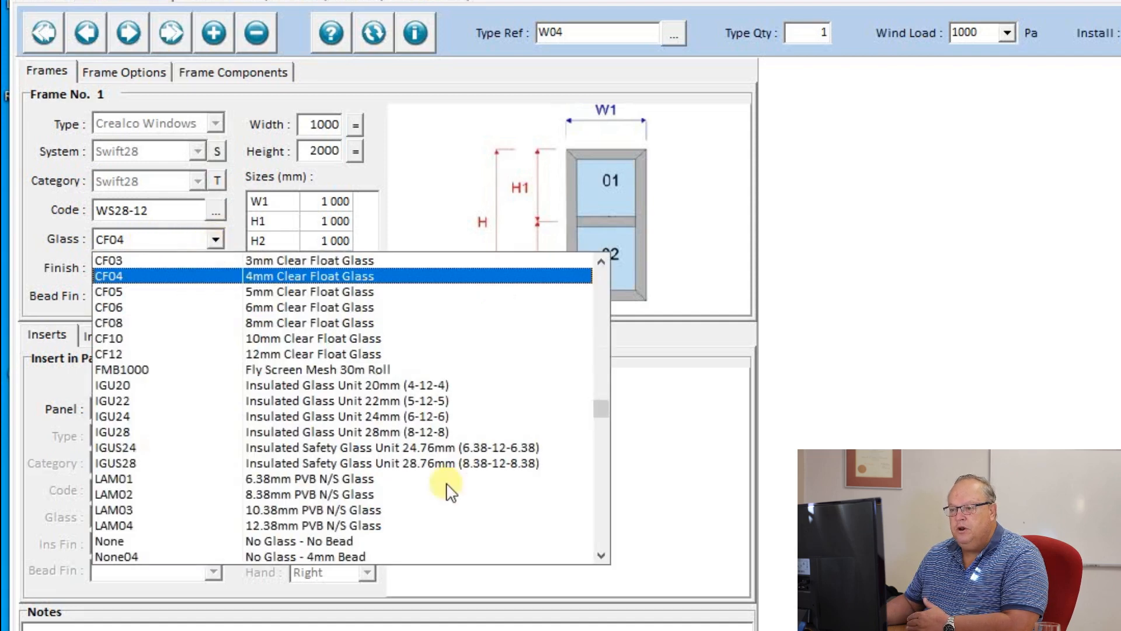
pyautogui.scroll(-4, 595, 498)
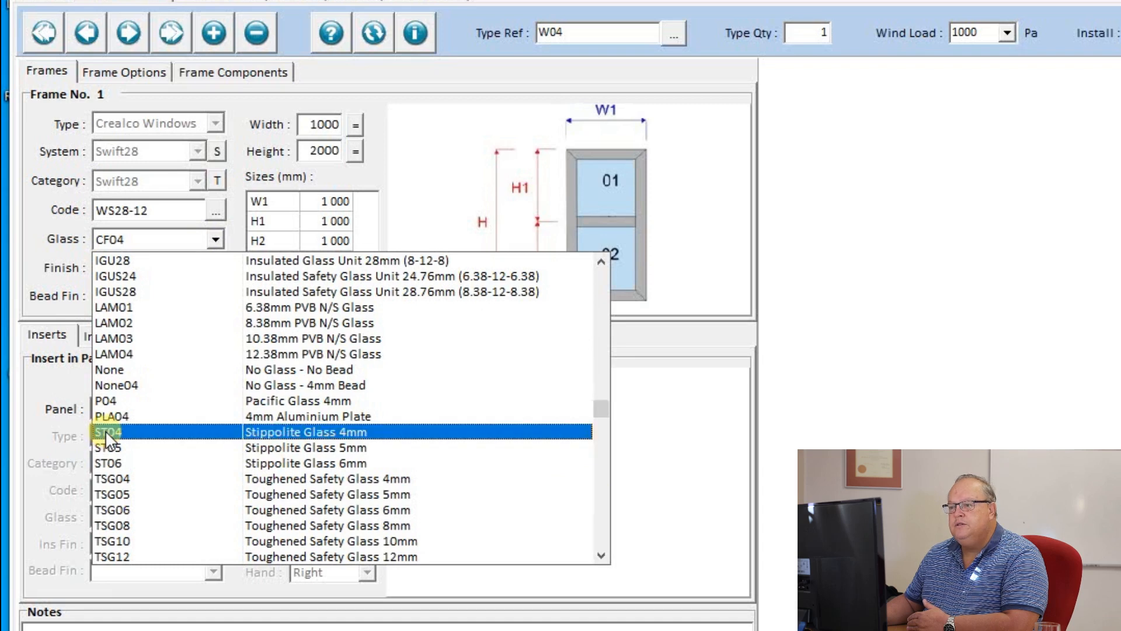
pyautogui.click(106, 433)
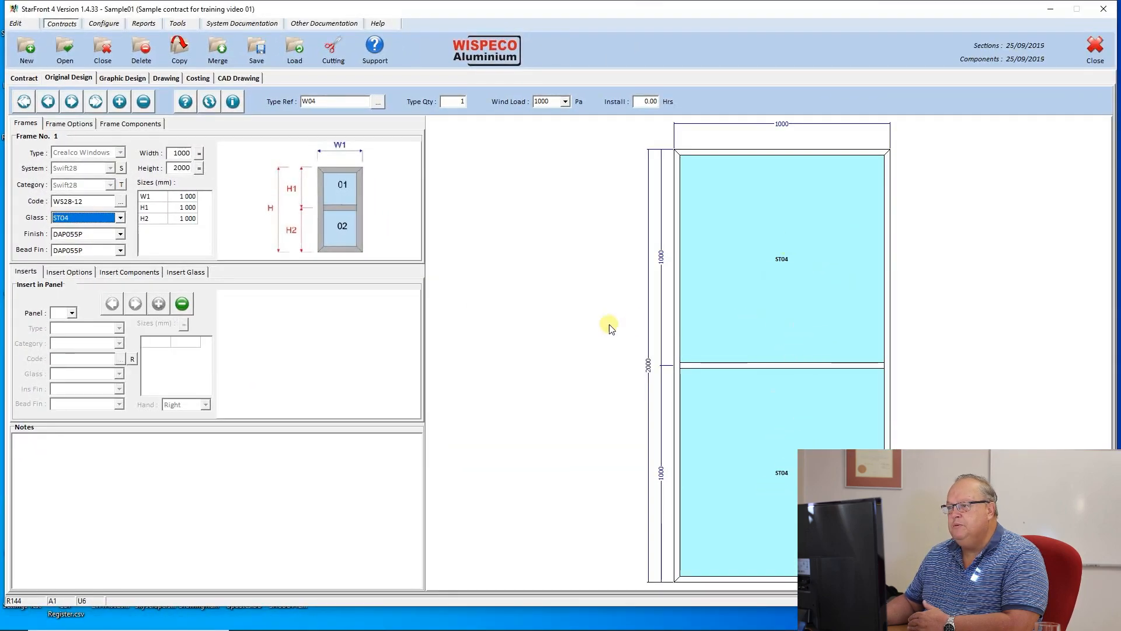
# Step: Set the overall frame width and height to 900 mm each
pyautogui.click(182, 155)
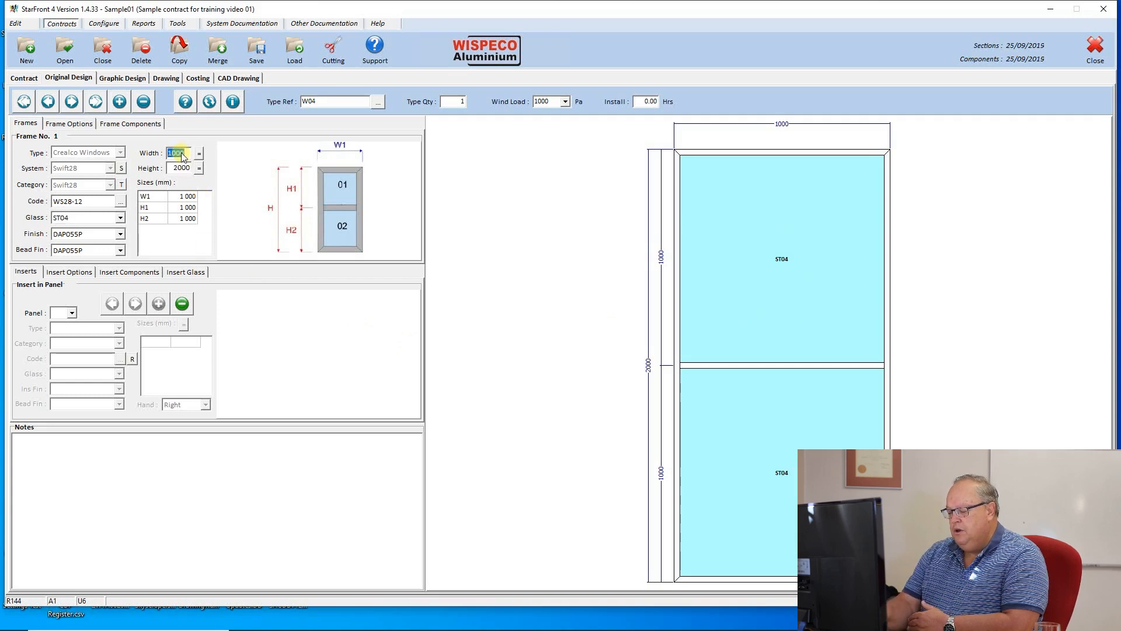
pyautogui.write('900')
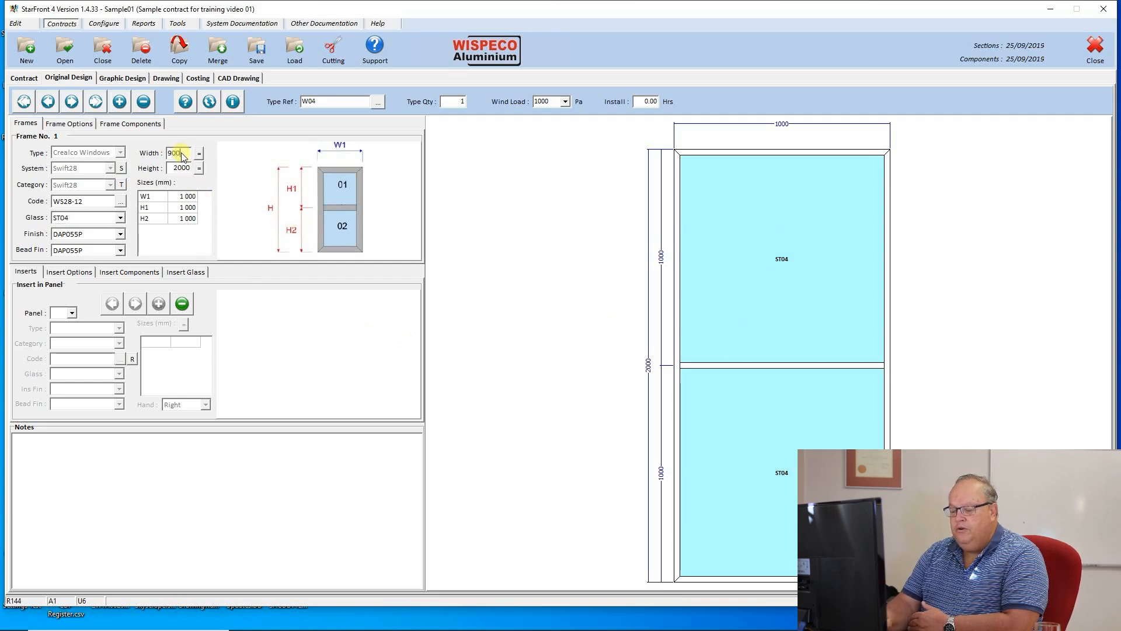
pyautogui.press('Tab')
pyautogui.write('9')
pyautogui.press('Tab')
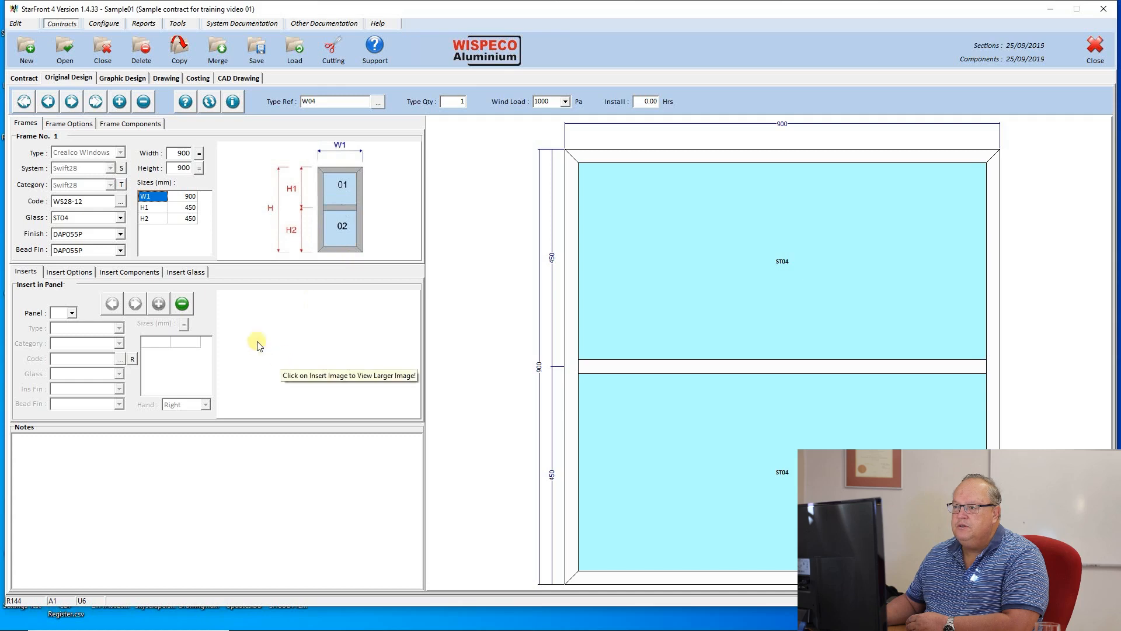
# Step: Set the upper panel height H1 to 300 mm and recalculate the remaining height
pyautogui.click(176, 208)
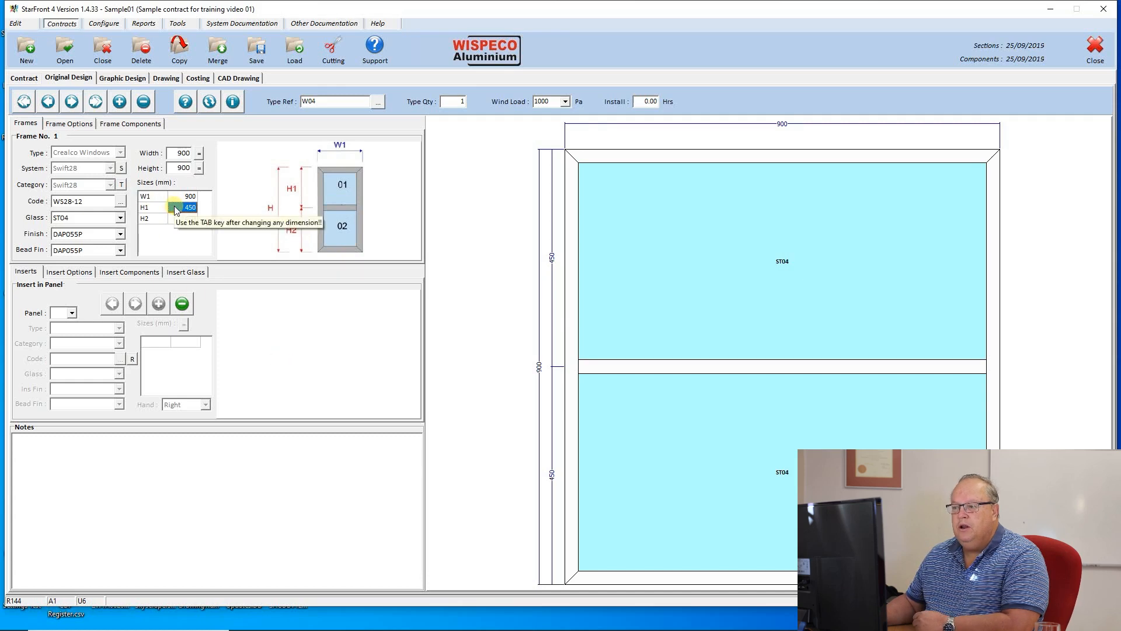
pyautogui.write('3')
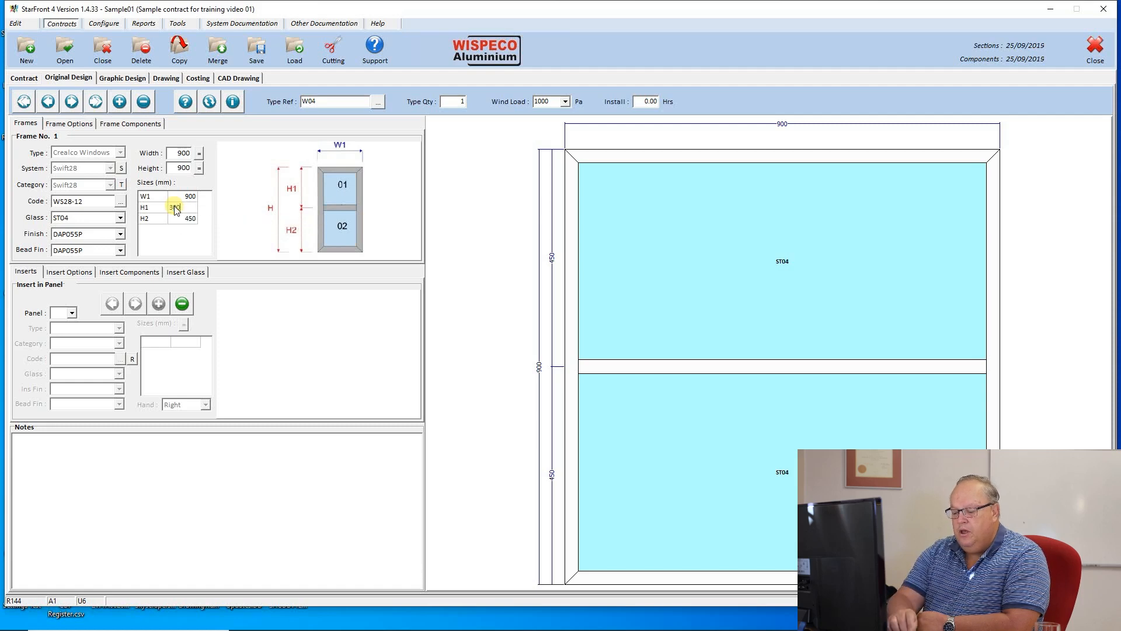
pyautogui.write('00')
pyautogui.press('Tab')
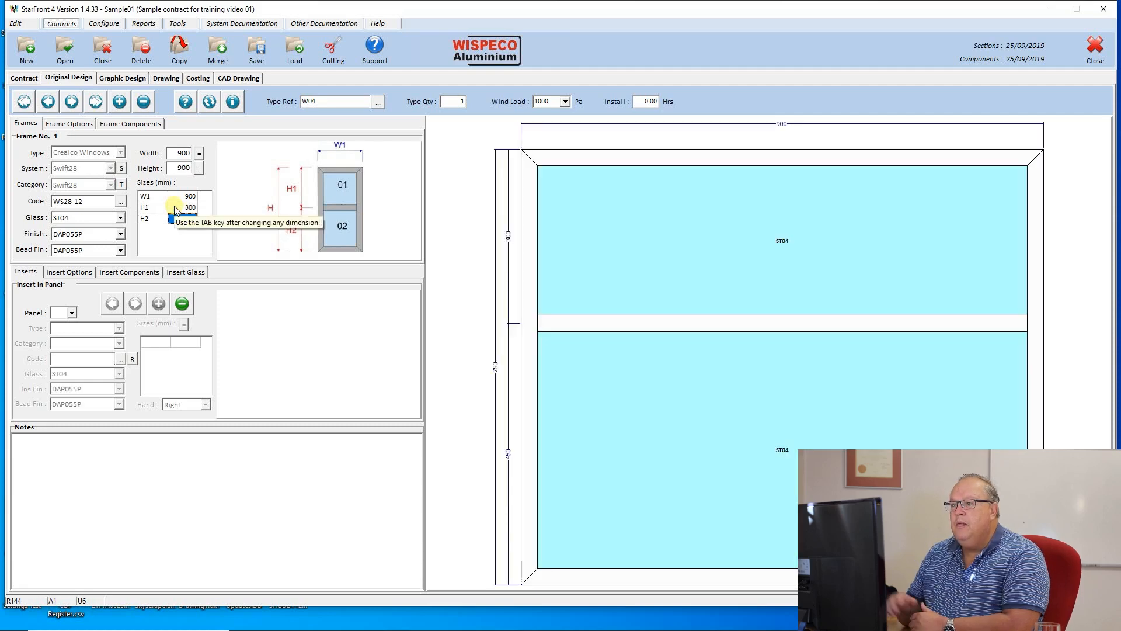
pyautogui.click(175, 209)
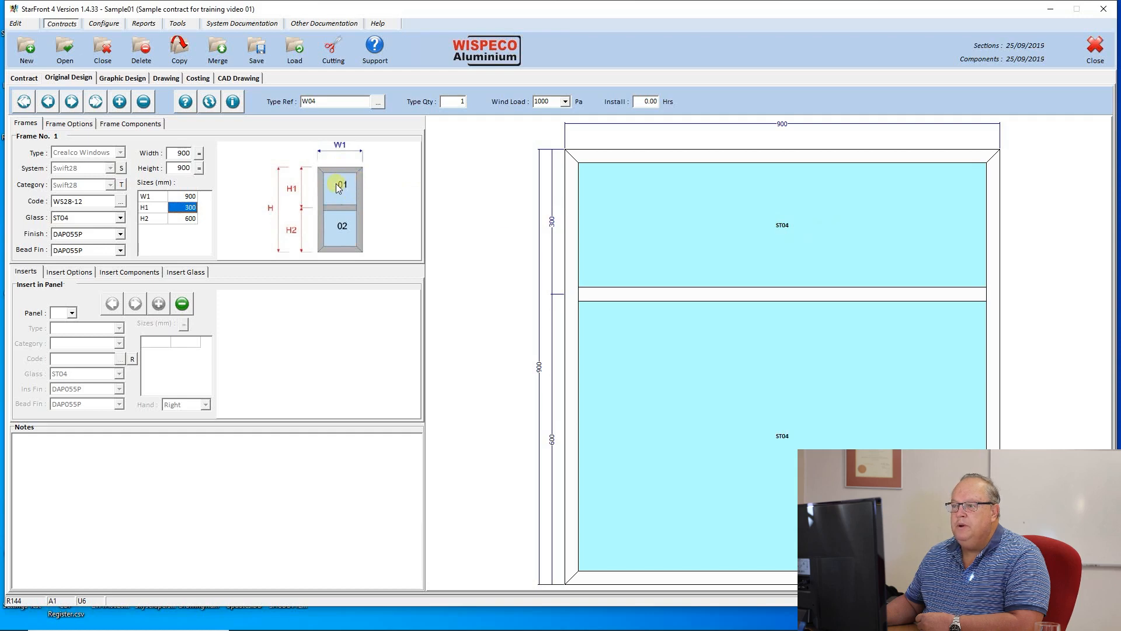
# Step: Insert a single-panel Top Hung Sash of category Swift28-TH into panel 01 of the frame
pyautogui.click(71, 313)
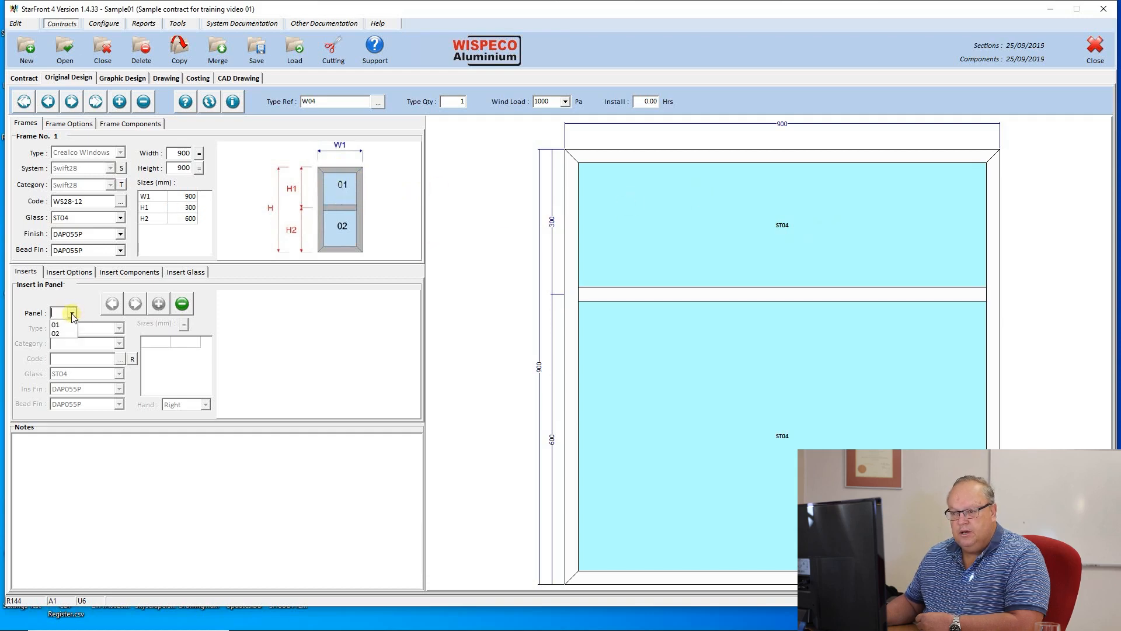
pyautogui.click(61, 323)
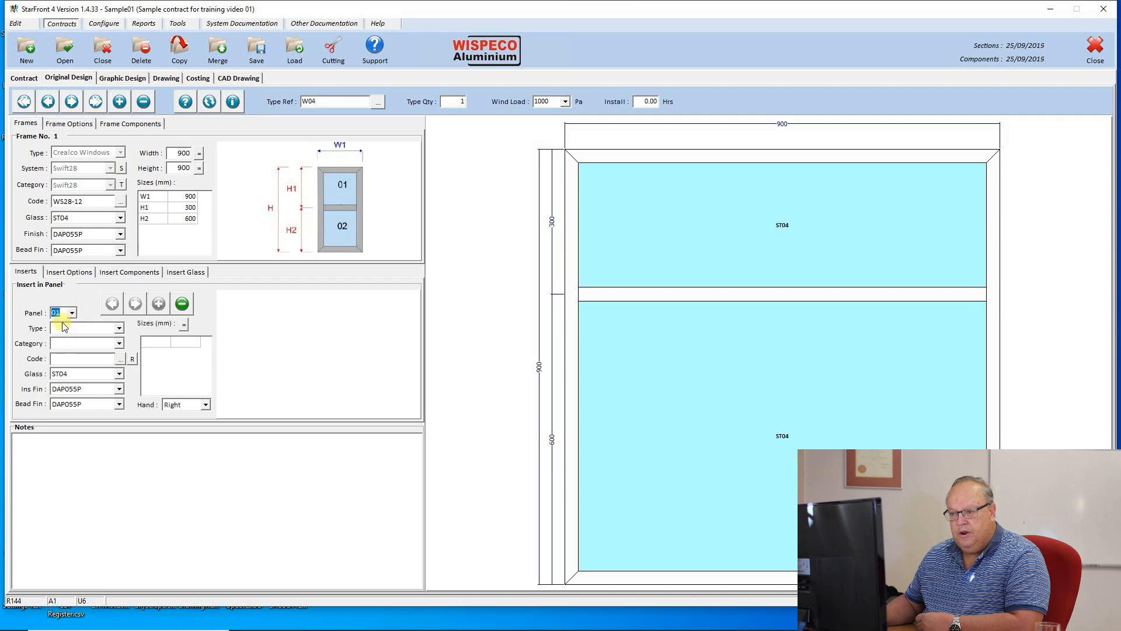
pyautogui.click(119, 329)
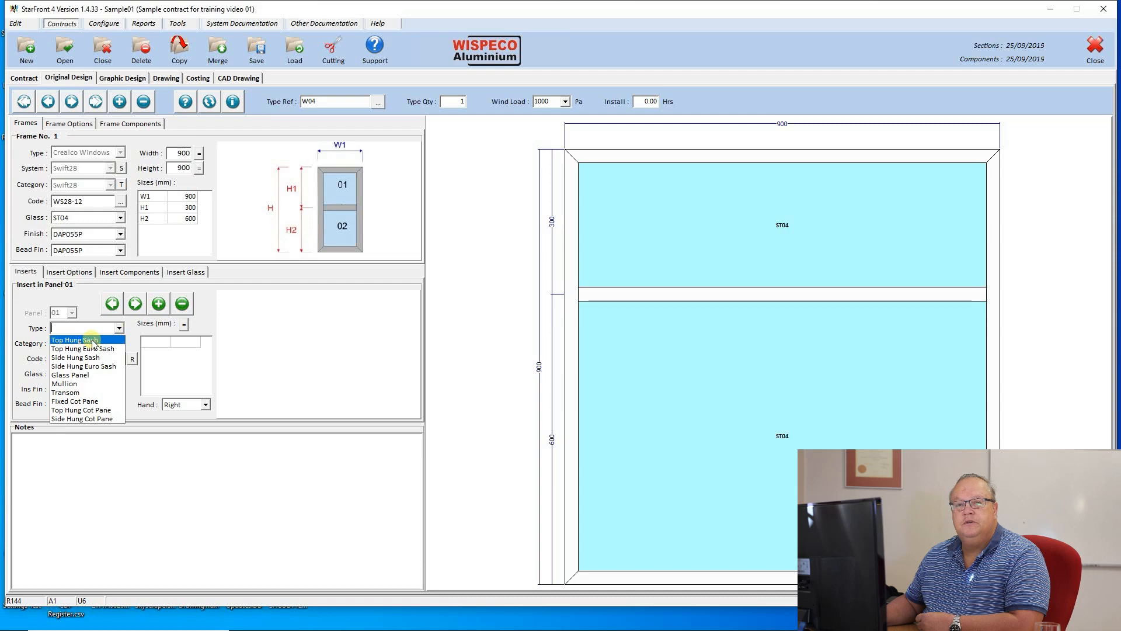
pyautogui.click(92, 341)
pyautogui.click(119, 343)
pyautogui.click(115, 355)
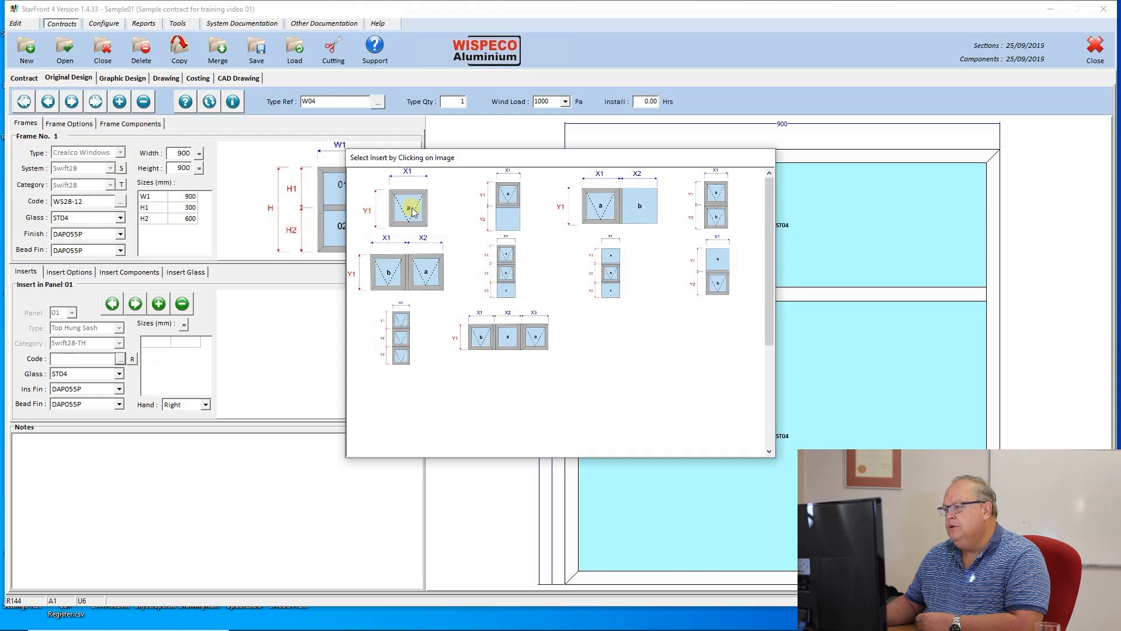
pyautogui.click(410, 208)
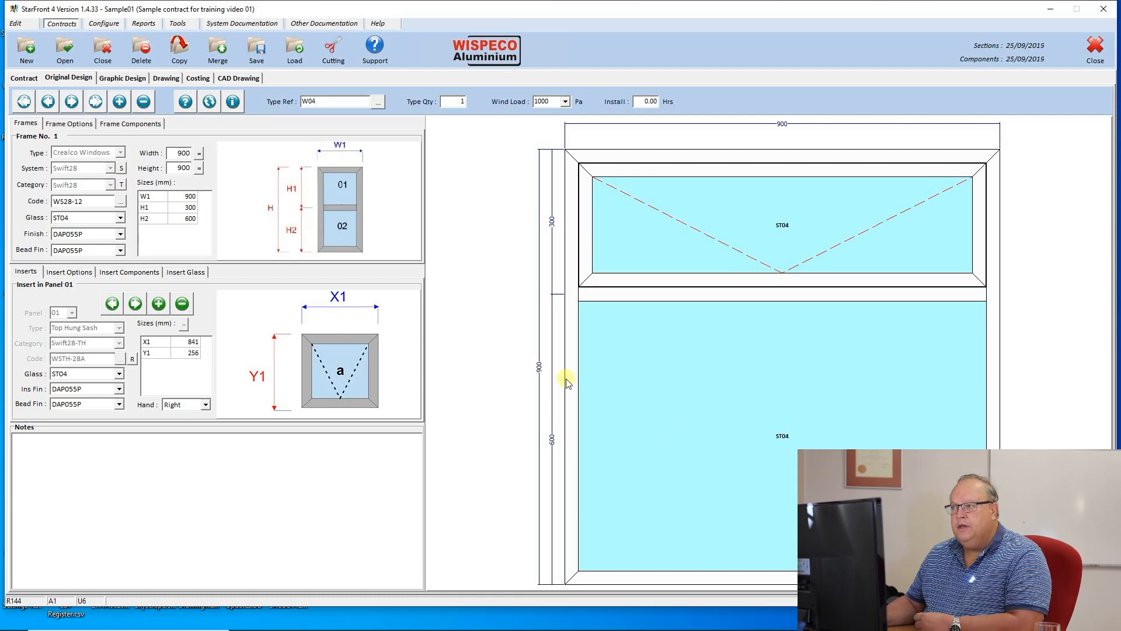
pyautogui.click(185, 102)
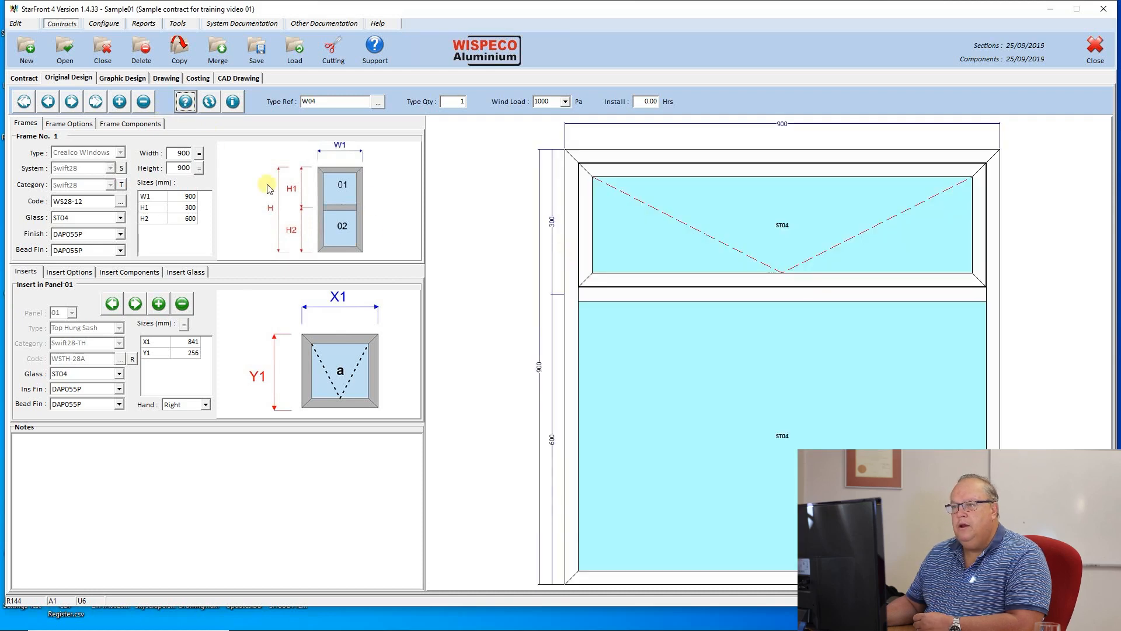
# Step: Add a new window type with the reference W05 and check its reference picture
pyautogui.click(119, 102)
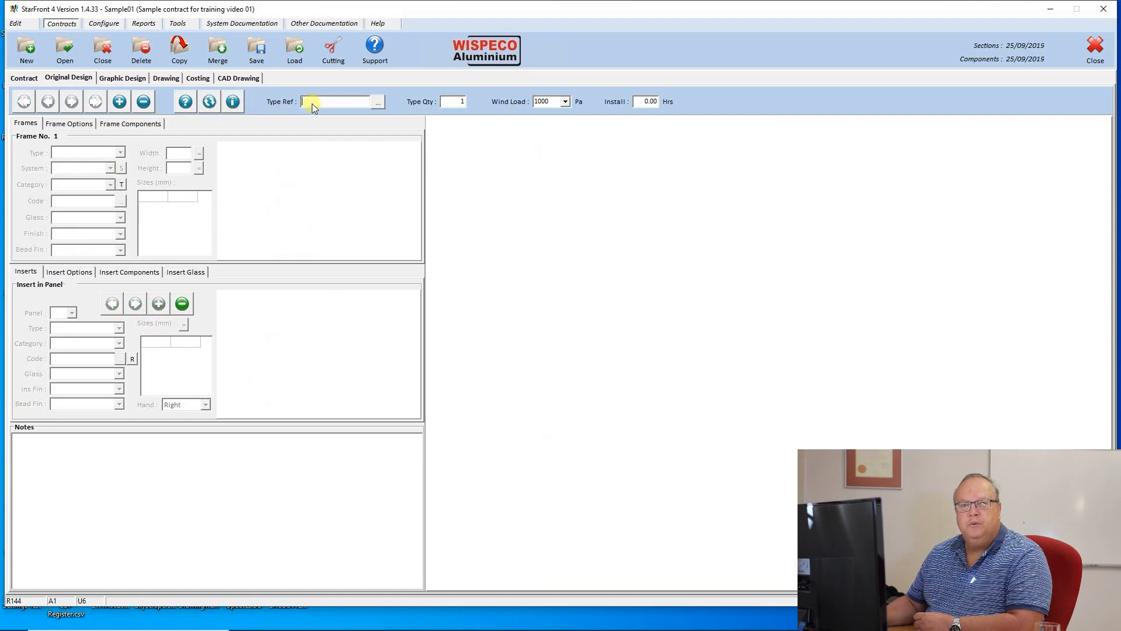
pyautogui.write('W05')
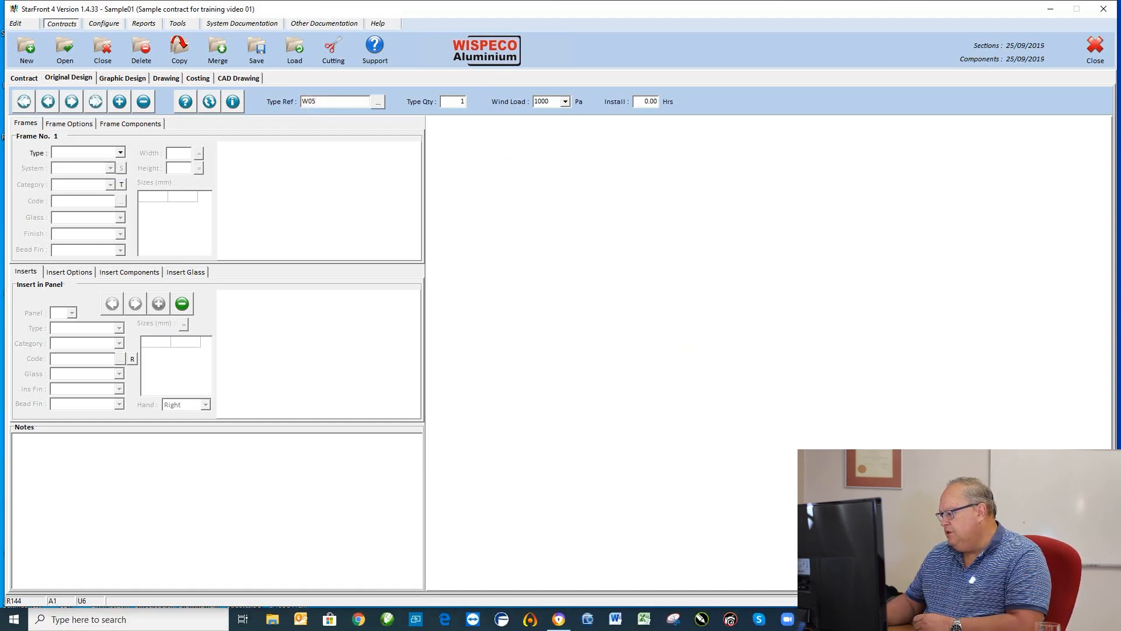
pyautogui.click(730, 619)
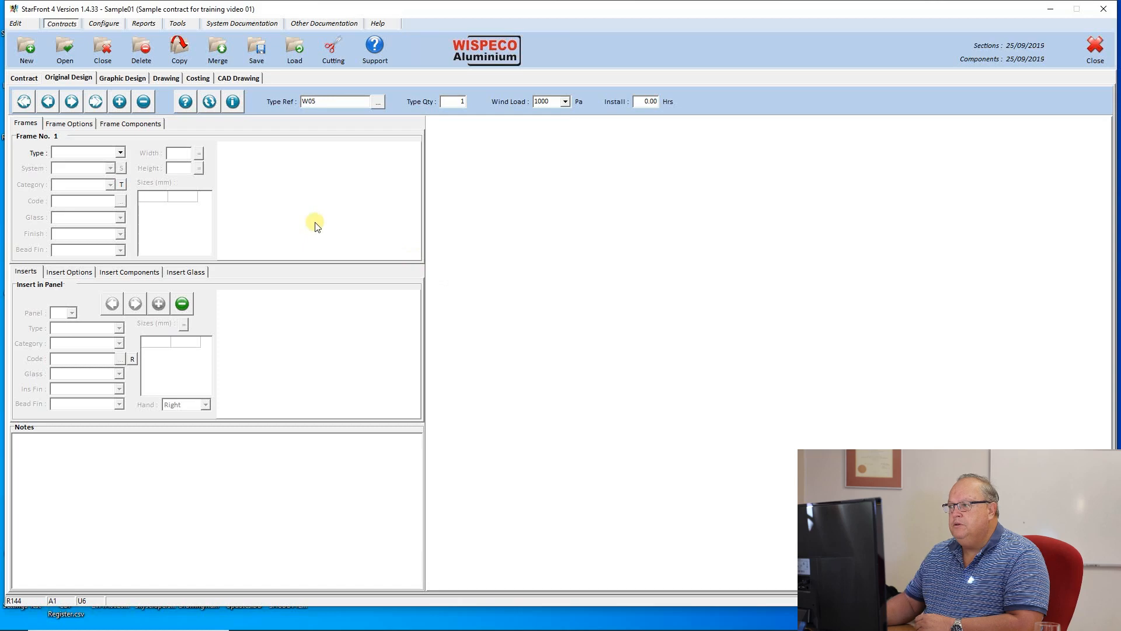
pyautogui.click(549, 103)
pyautogui.press('Tab')
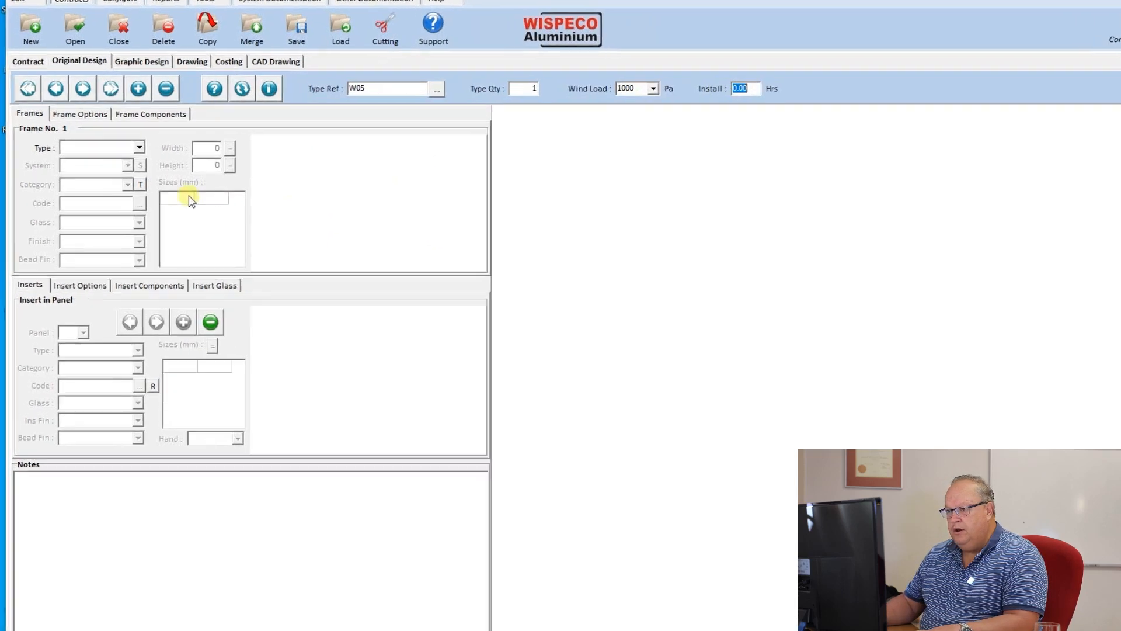
# Step: Define the W05 frame as Crealco Windows, system Swift28, category Swift28, using the layout with two side-by-side panels
pyautogui.click(138, 148)
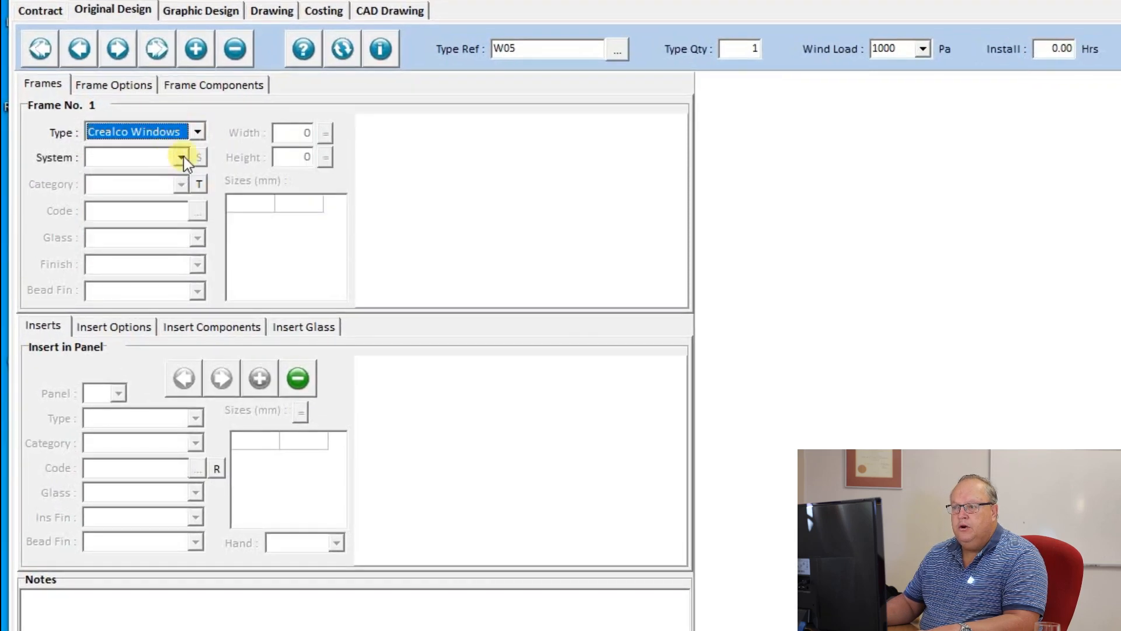
pyautogui.click(183, 156)
pyautogui.click(149, 173)
pyautogui.click(182, 186)
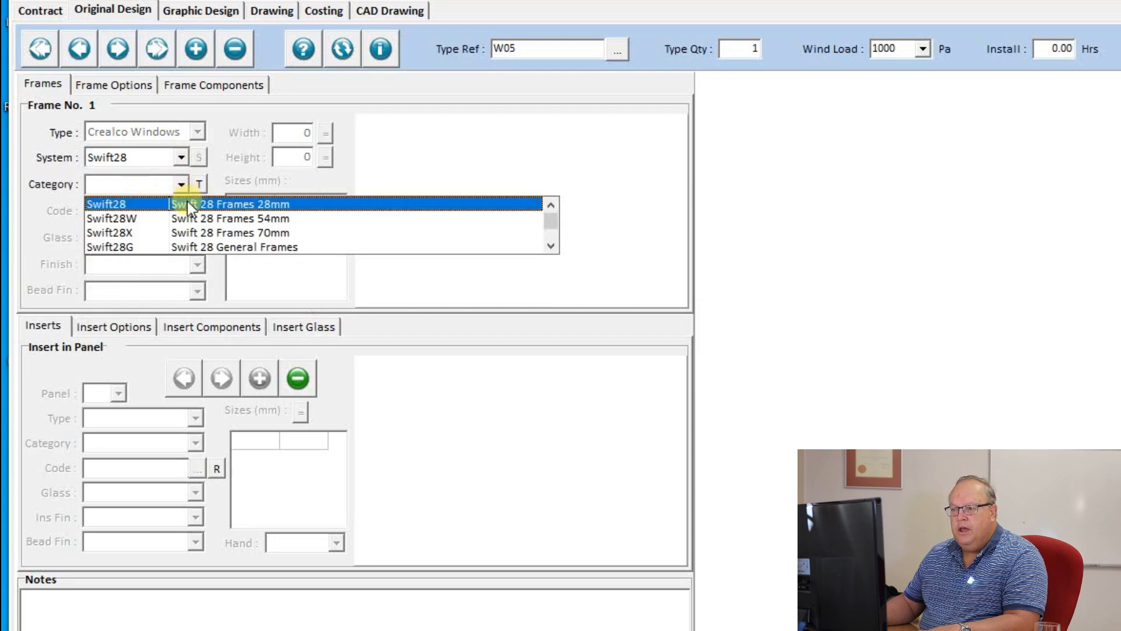
pyautogui.click(188, 203)
pyautogui.click(195, 212)
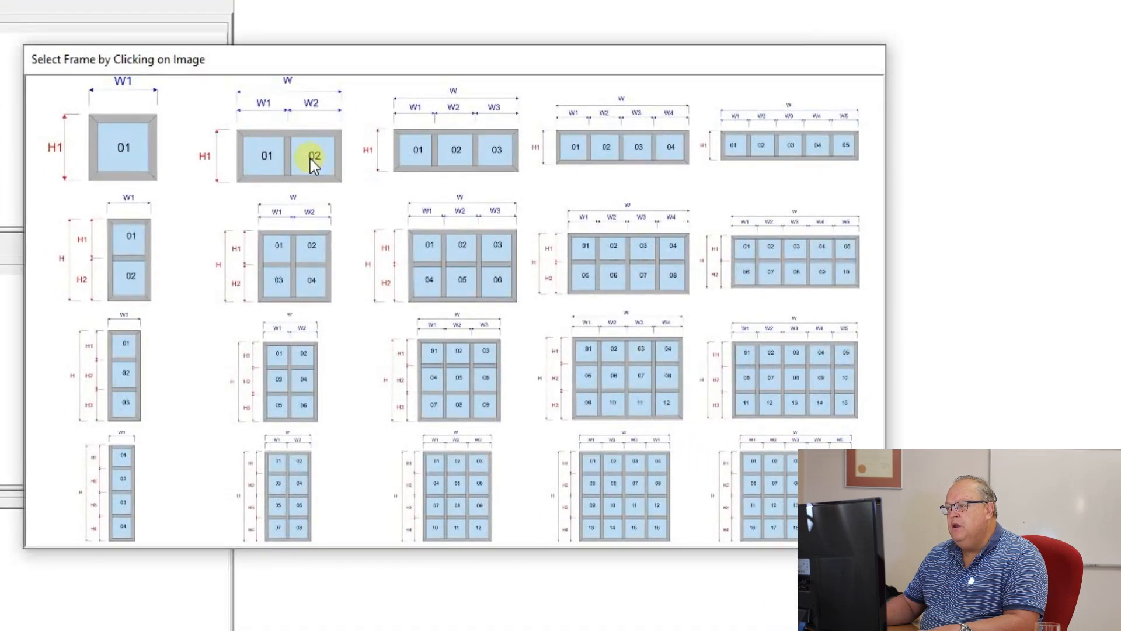
pyautogui.click(310, 159)
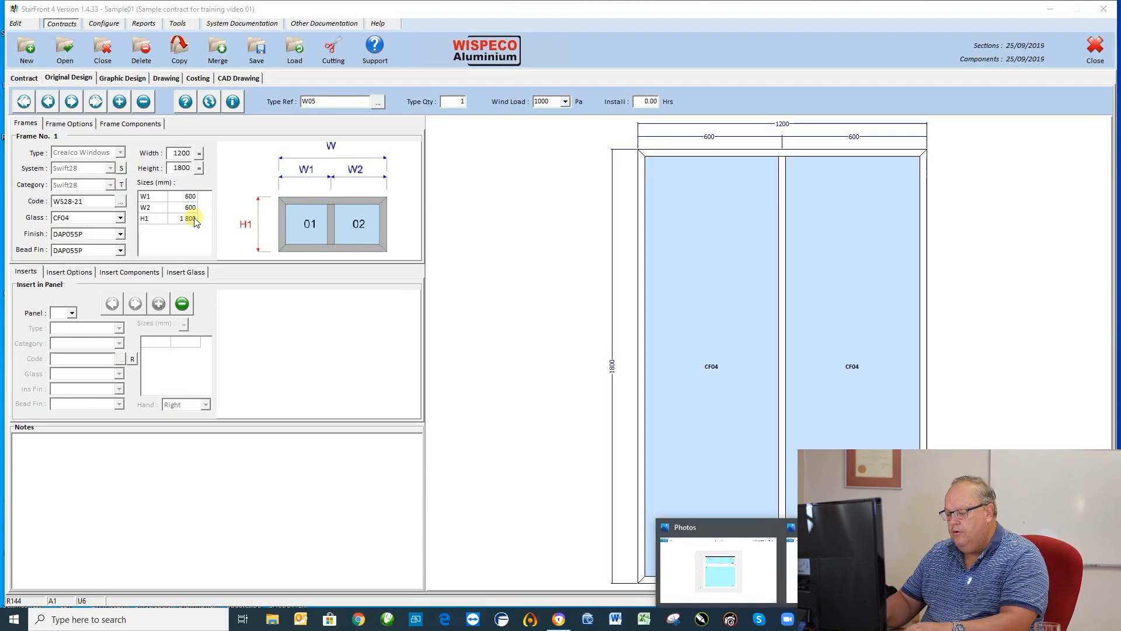
# Step: Set the W05 frame's H1 size to 1500 mm and accept the automatic mullion correction for the wind load
pyautogui.click(187, 220)
pyautogui.write('1500')
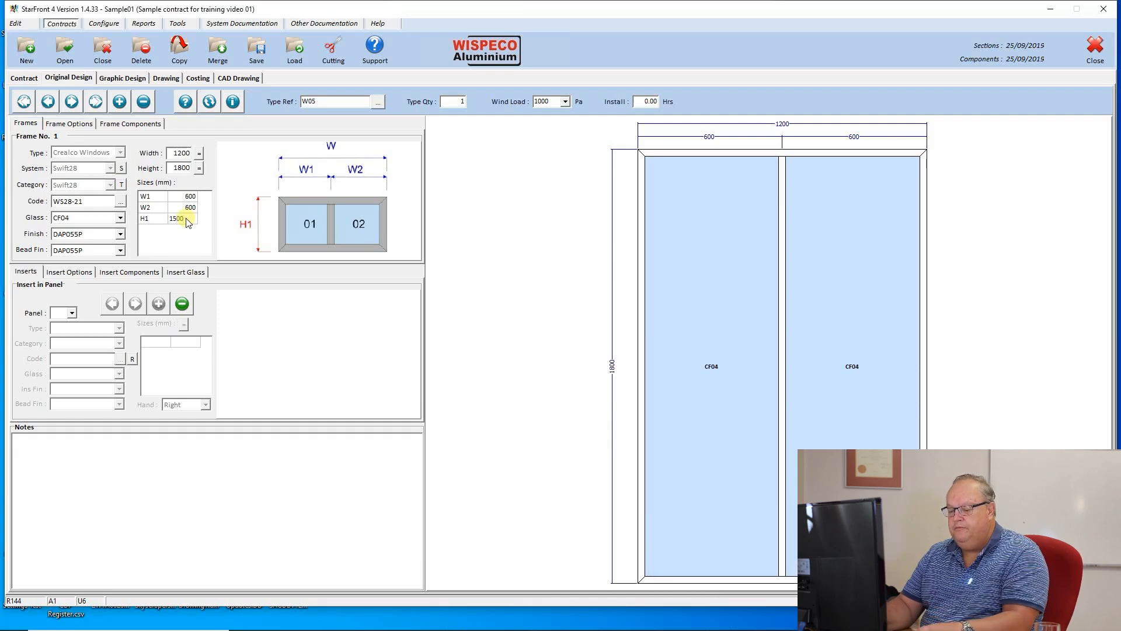
pyautogui.press('Tab')
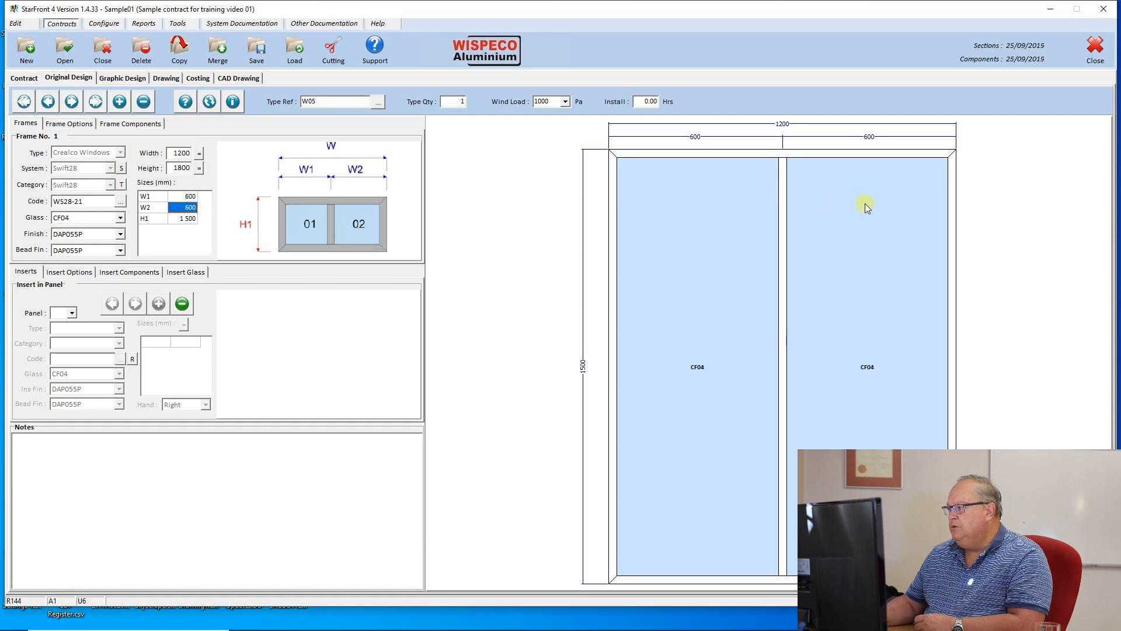
pyautogui.click(71, 313)
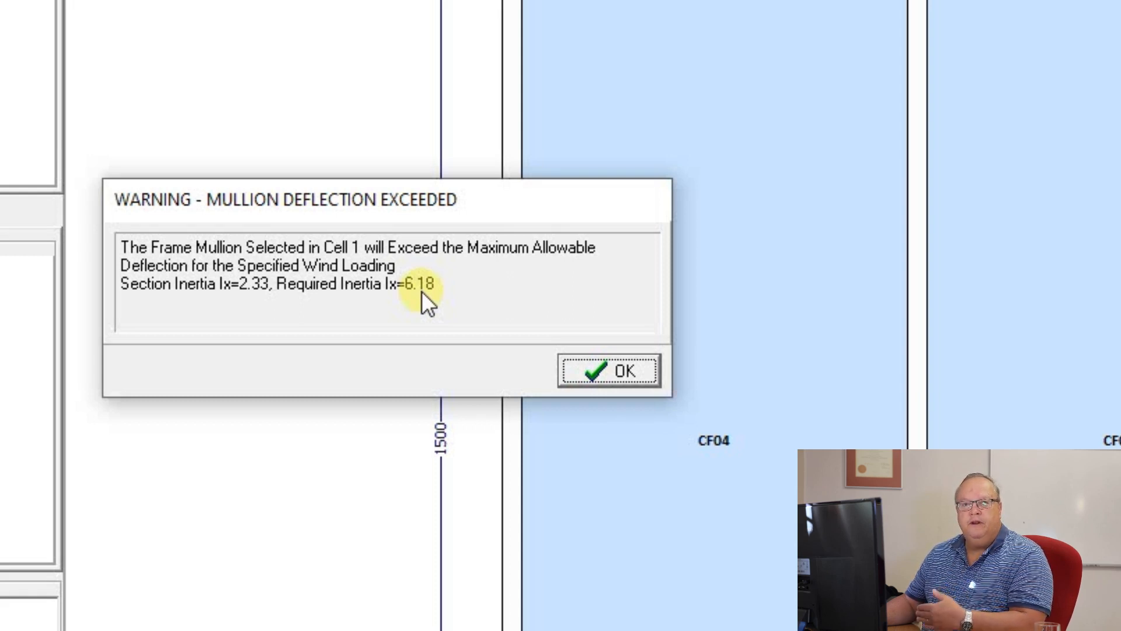
pyautogui.click(596, 366)
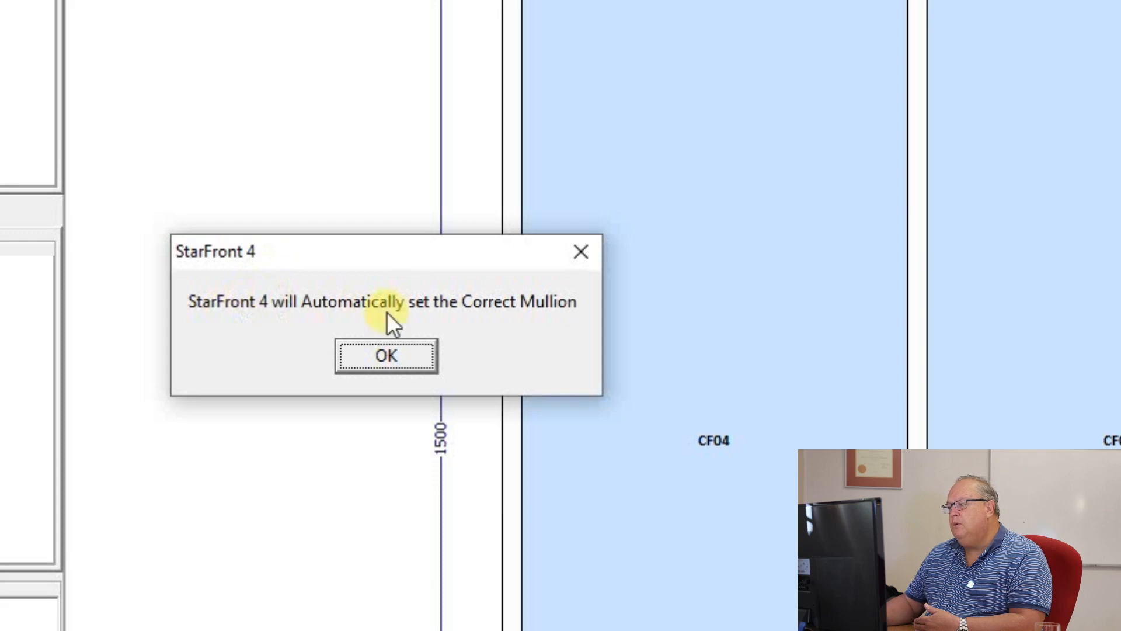
pyautogui.click(386, 354)
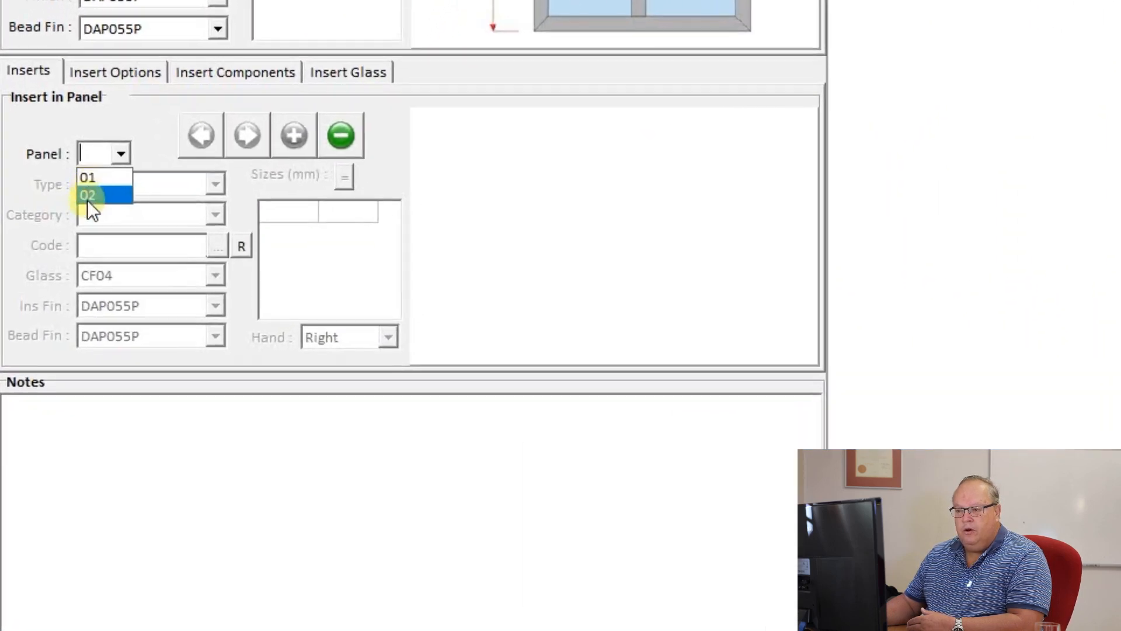
# Step: Insert a Top Hung Sash of category Swift28-TH into panel 02, using the layout with two stacked sashes above a fixed pane
pyautogui.click(85, 192)
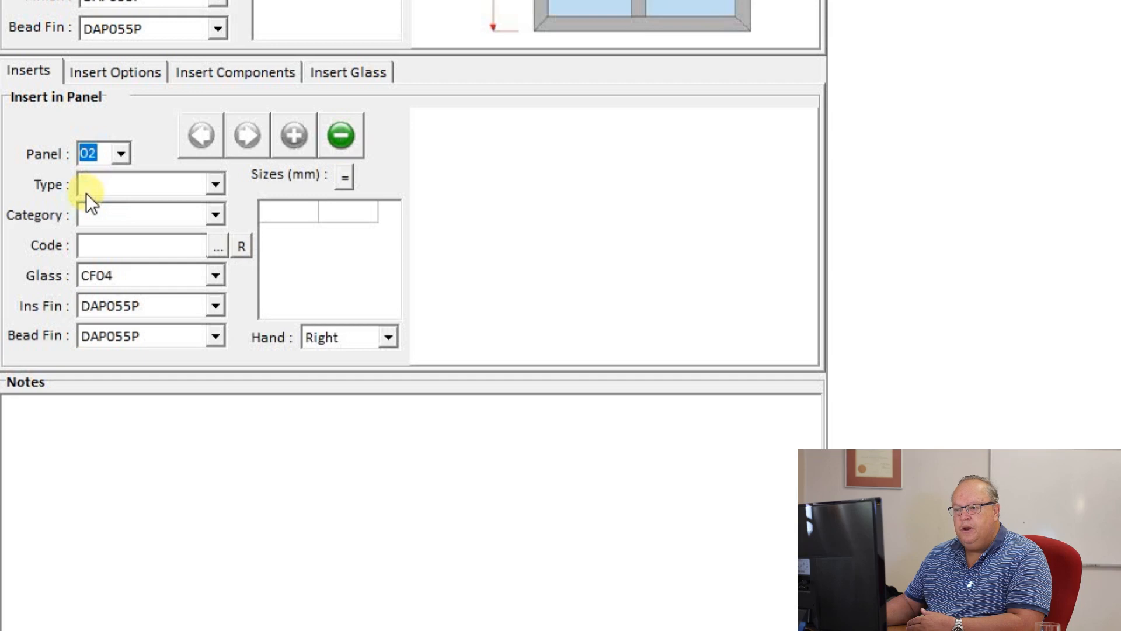
pyautogui.click(216, 184)
pyautogui.click(180, 200)
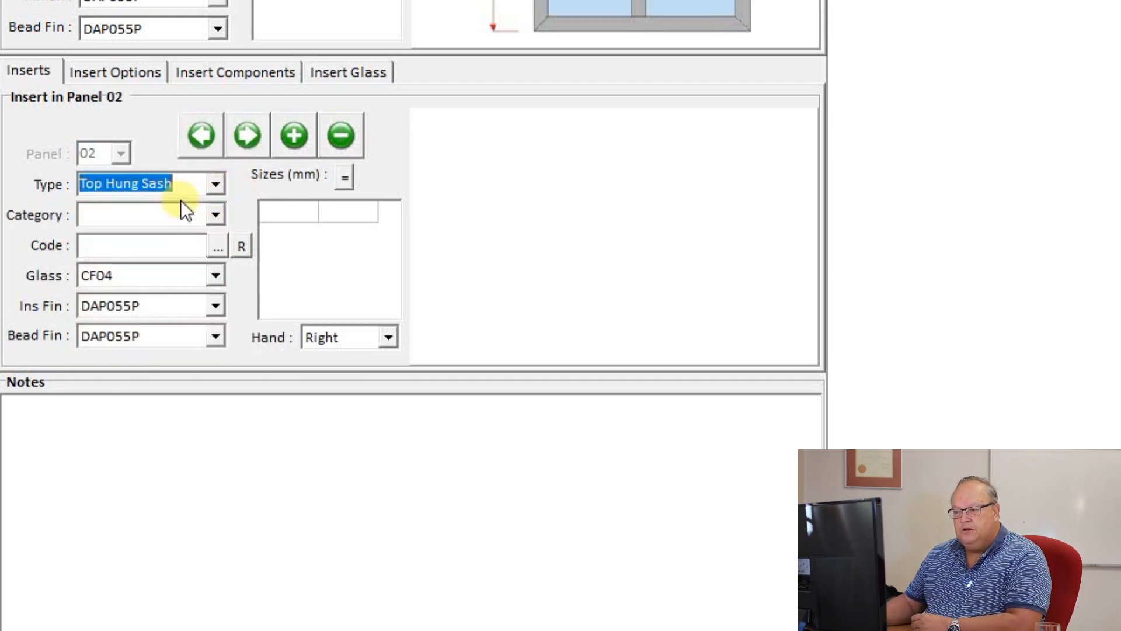
pyautogui.click(214, 217)
pyautogui.click(190, 234)
pyautogui.click(214, 249)
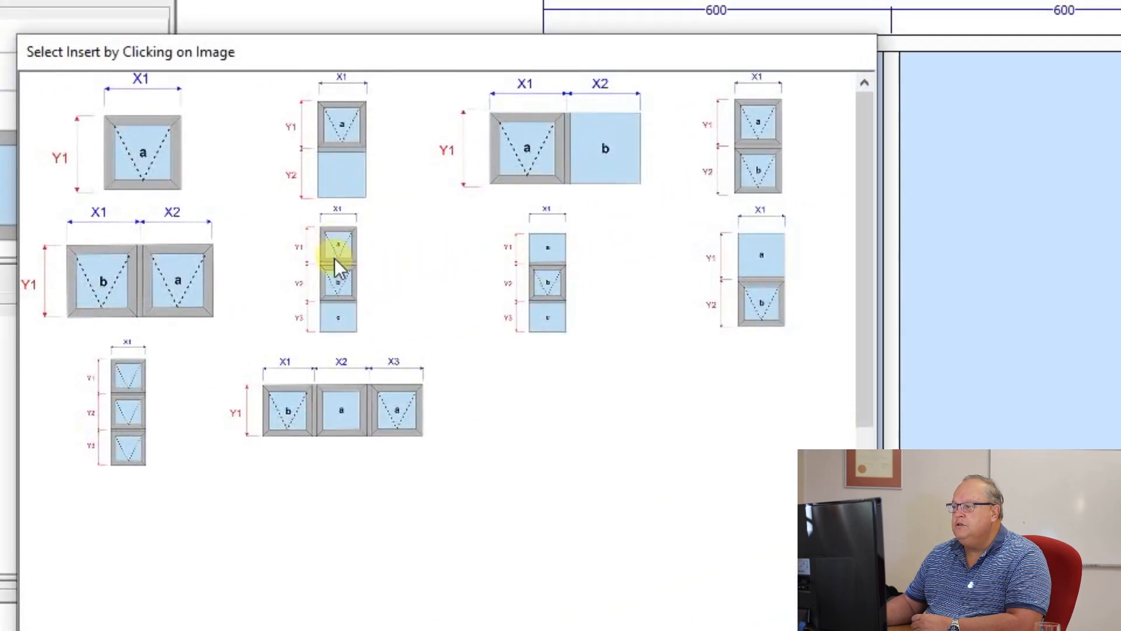
pyautogui.click(335, 259)
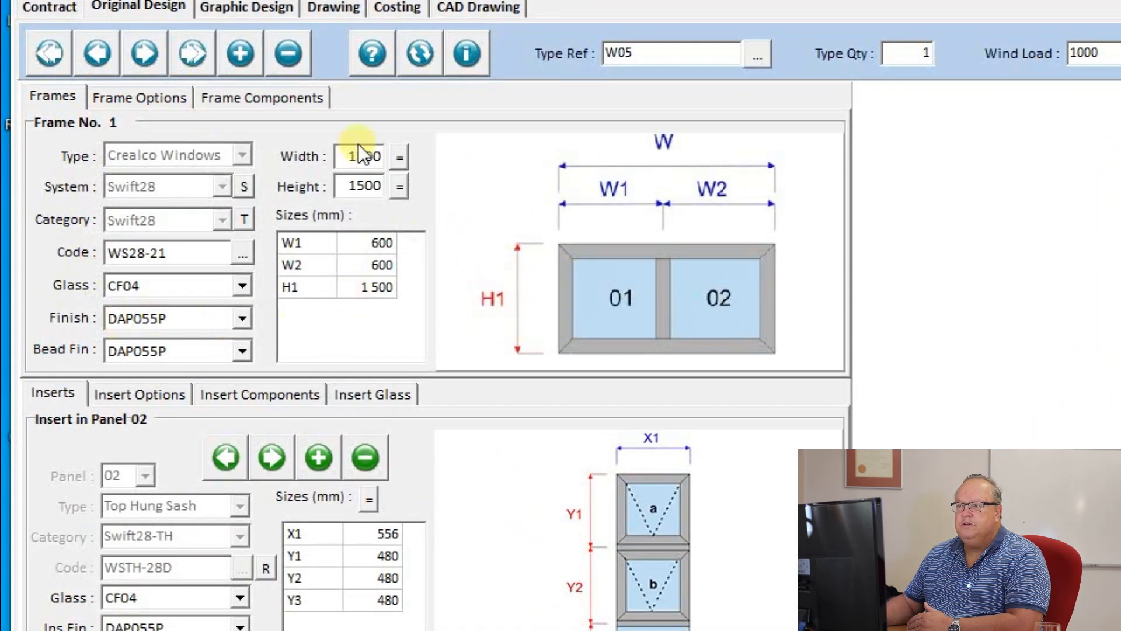
# Step: Change the W05 frame's mullion option to Mullion Standard
pyautogui.click(133, 97)
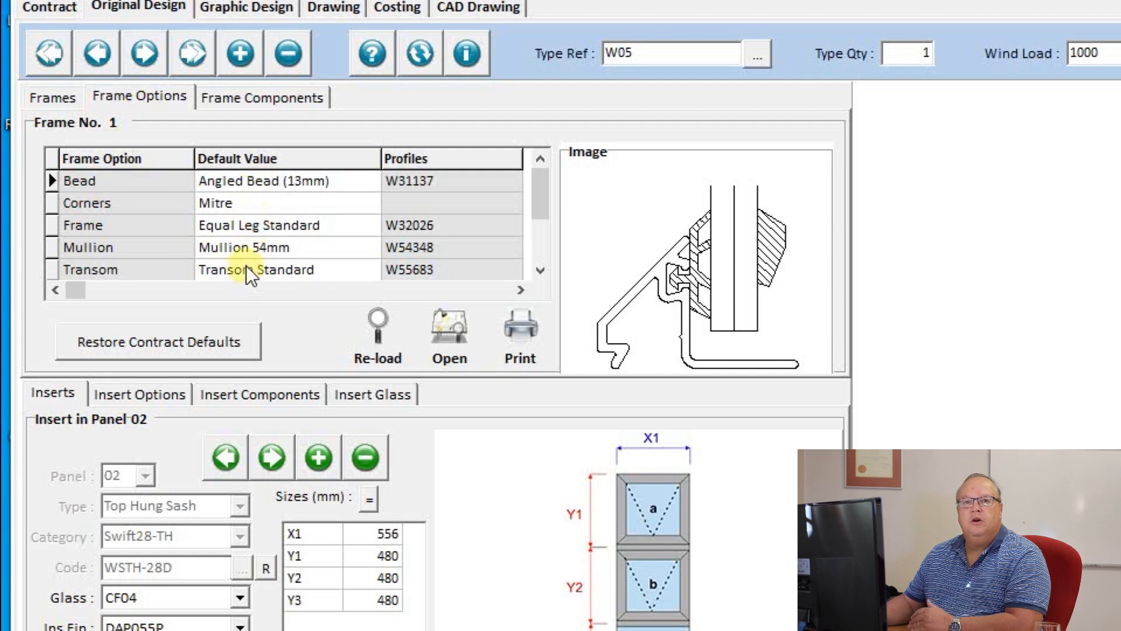
pyautogui.click(130, 249)
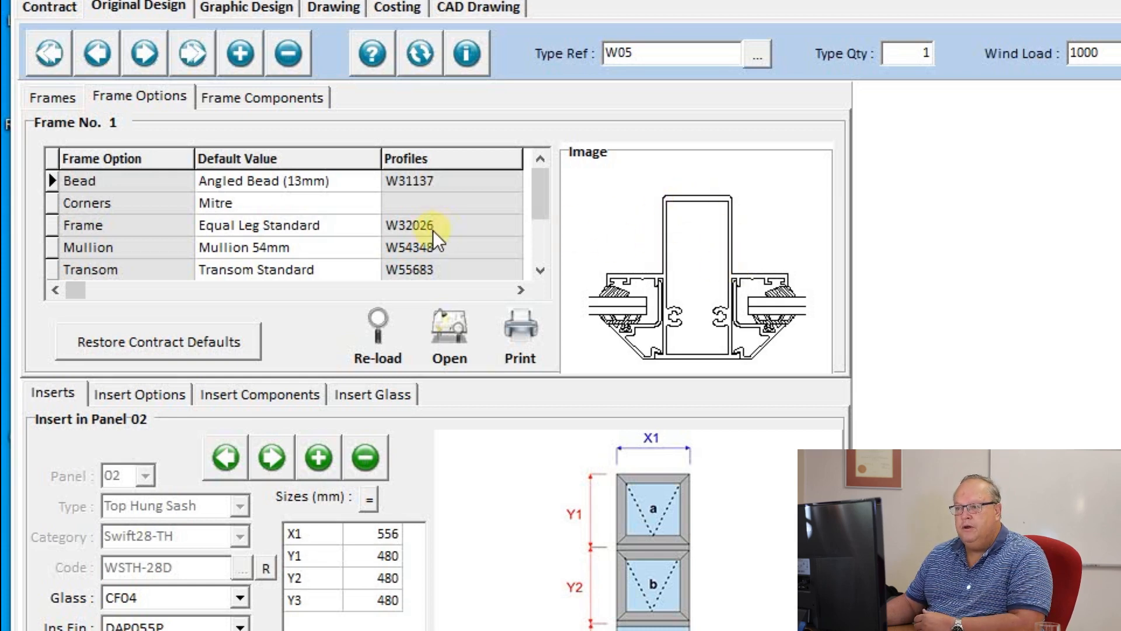
pyautogui.click(314, 250)
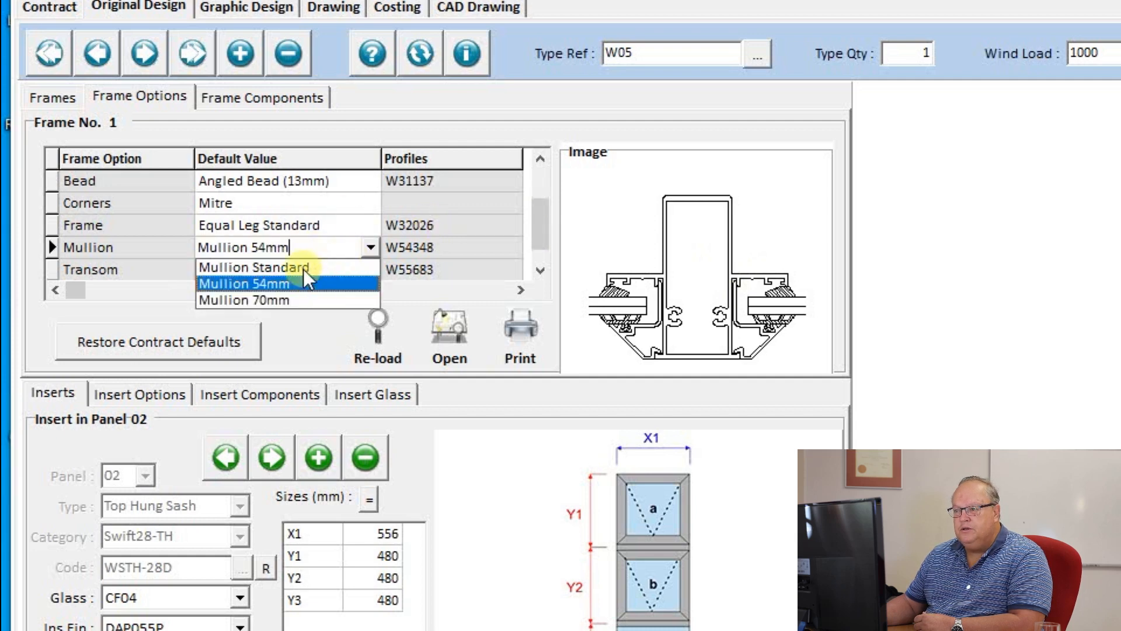
pyautogui.click(303, 268)
pyautogui.click(192, 249)
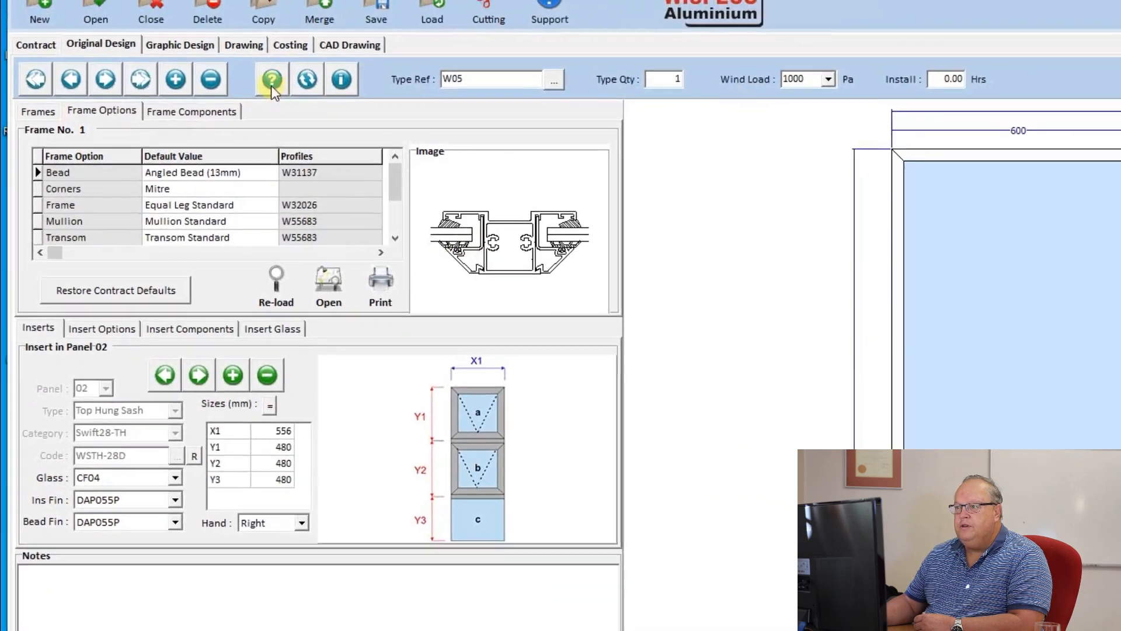
# Step: Run the design check on W05, accept the automatic mullion correction and review the frame's mullion option
pyautogui.click(271, 85)
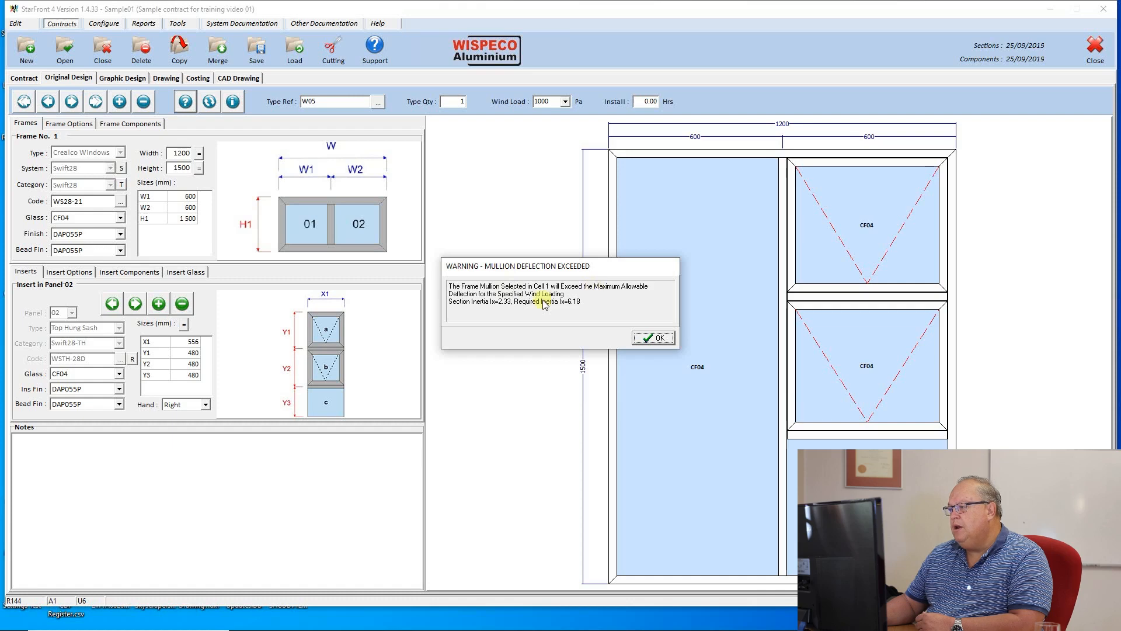
pyautogui.click(654, 340)
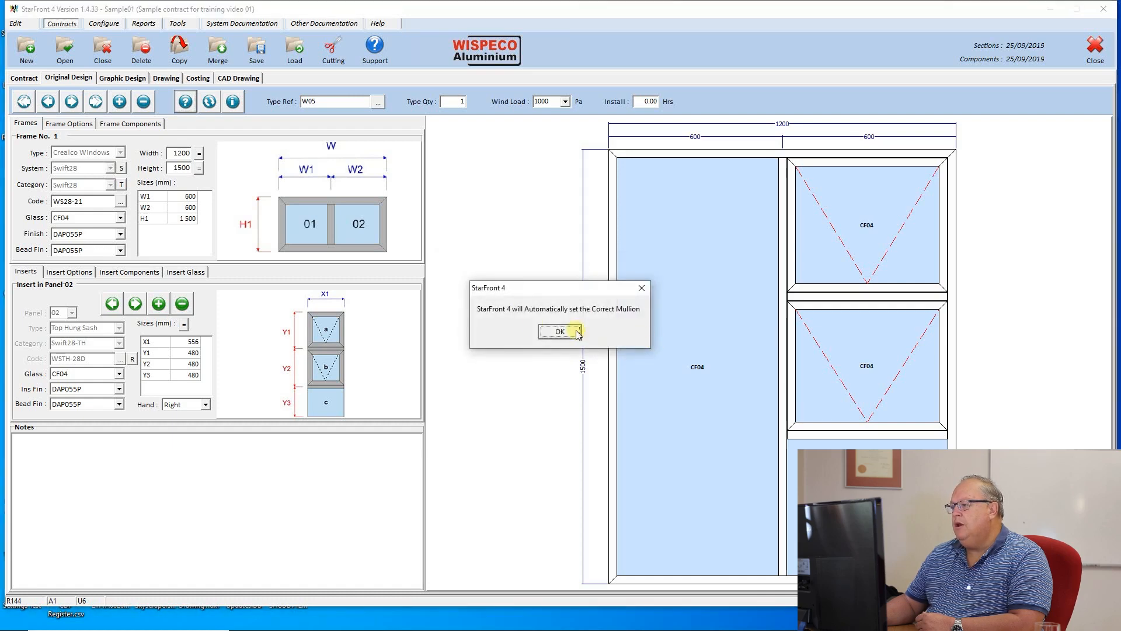
pyautogui.click(557, 331)
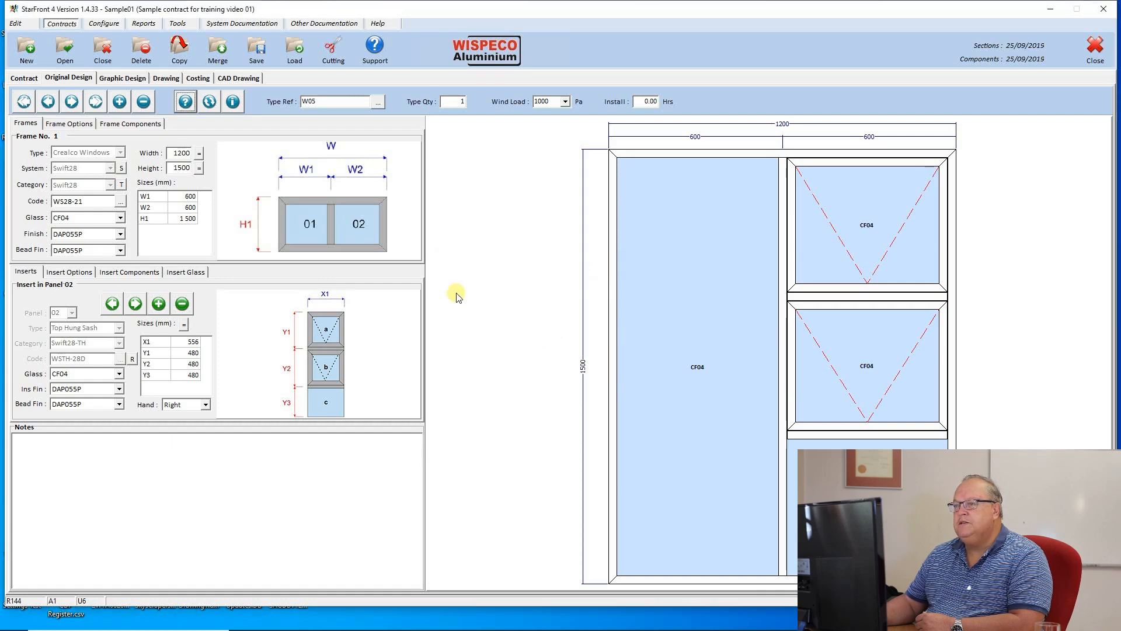
pyautogui.click(66, 123)
pyautogui.click(79, 200)
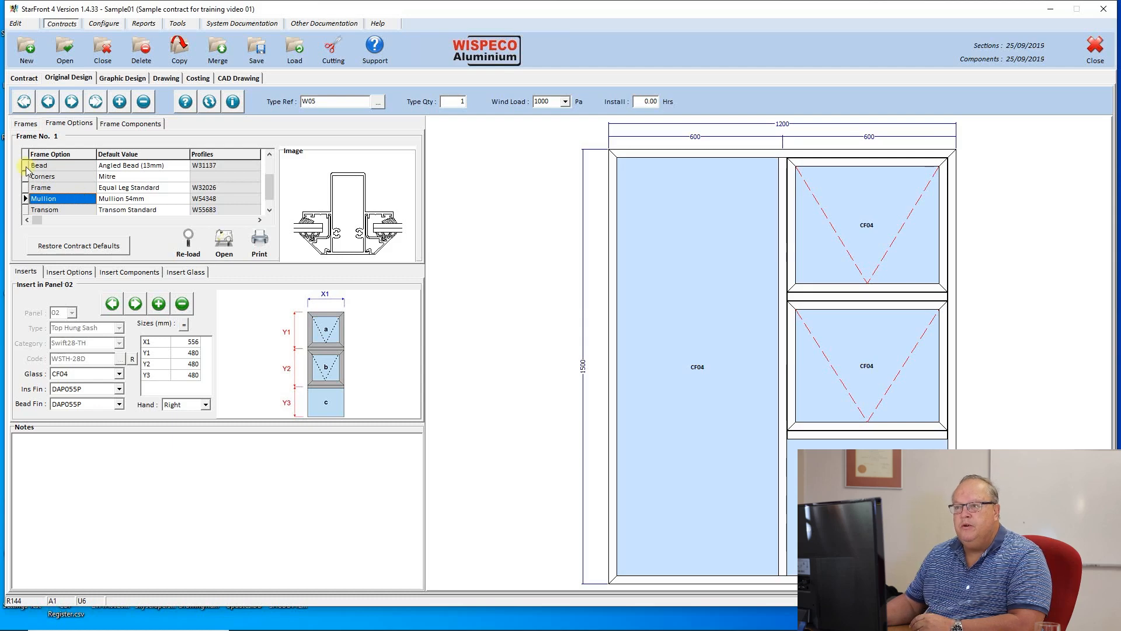
pyautogui.click(25, 124)
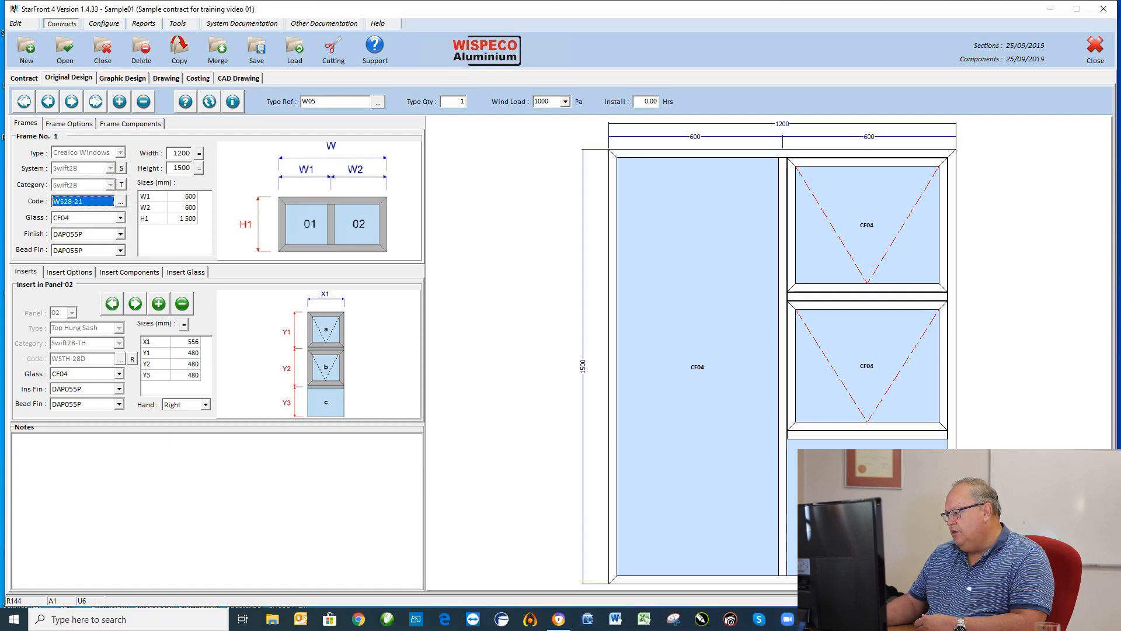
# Step: Switch to Photos and examine the reference picture Swift28-6.JPG for the panel layout and overall sizes
pyautogui.click(845, 619)
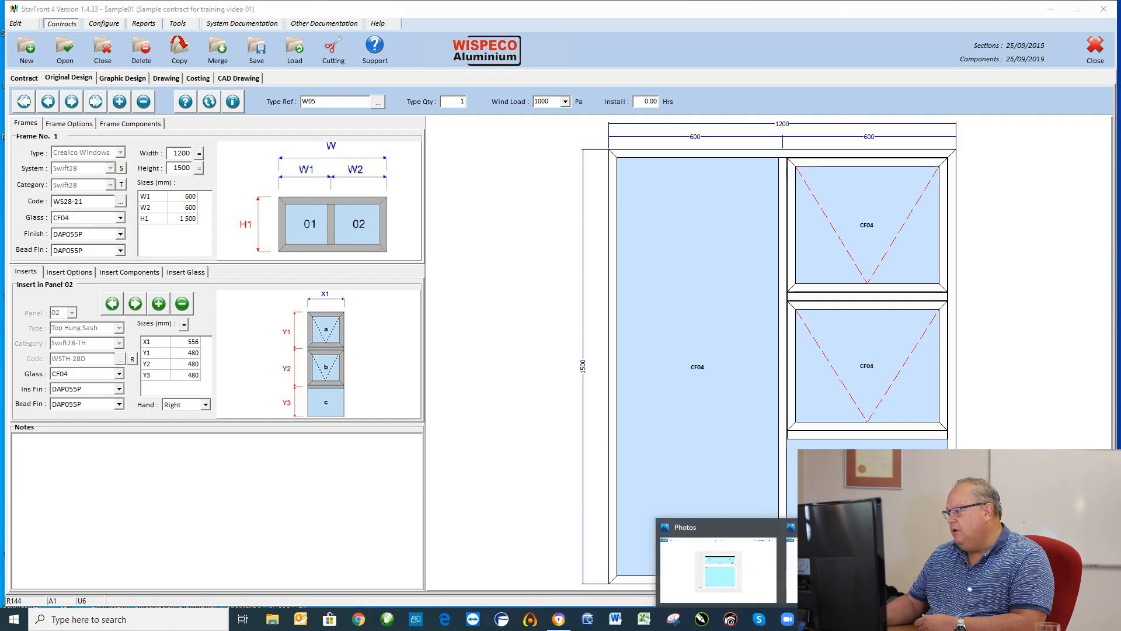
pyautogui.click(718, 570)
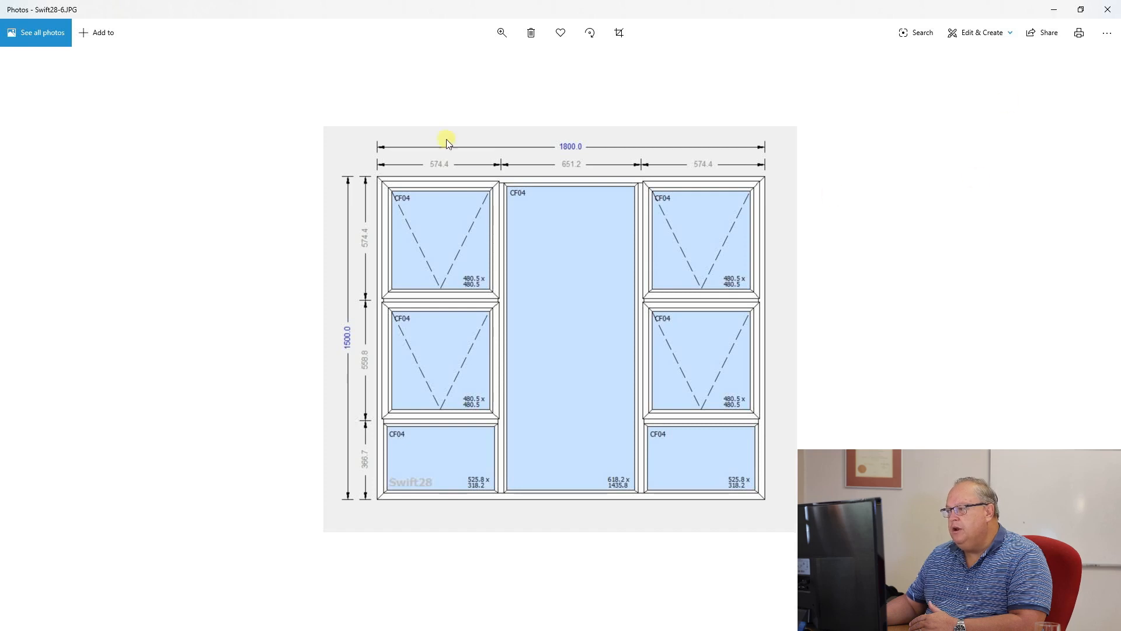
pyautogui.click(1053, 10)
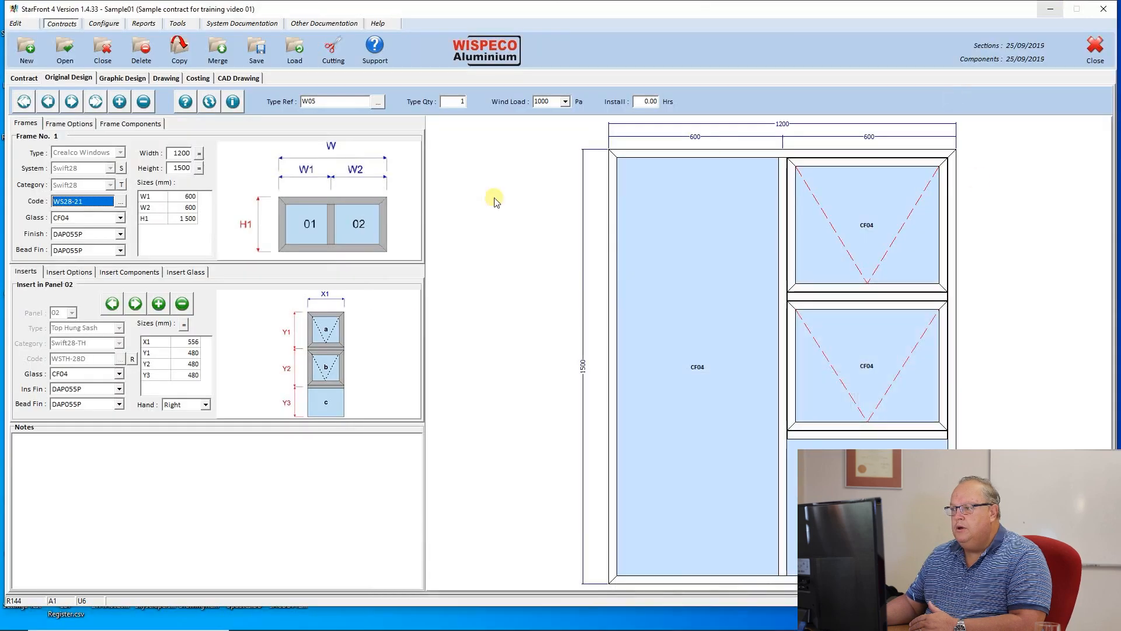
# Step: Add a new window type with the reference W06, keeping the default quantity, wind load and installation hours
pyautogui.click(119, 101)
pyautogui.click(330, 100)
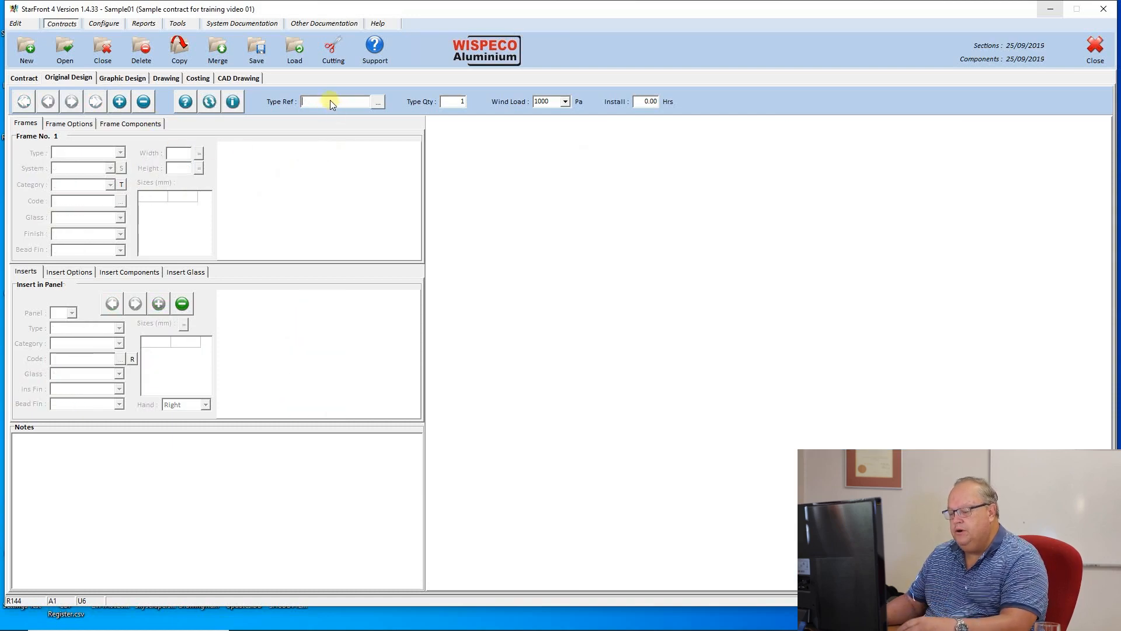
pyautogui.write('W06')
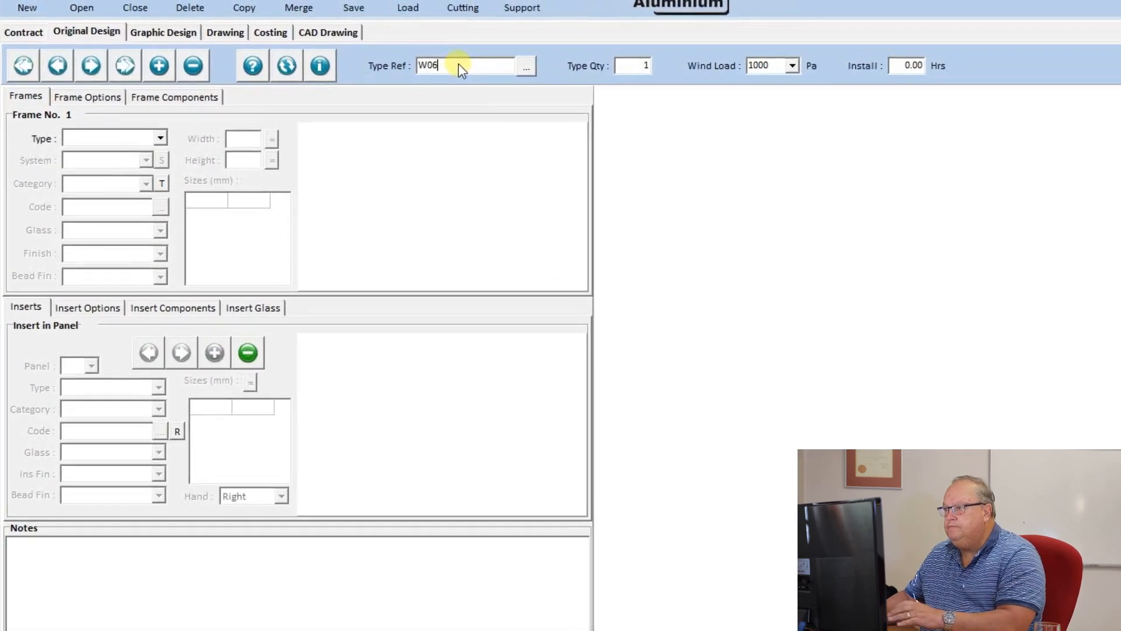
pyautogui.press('Tab')
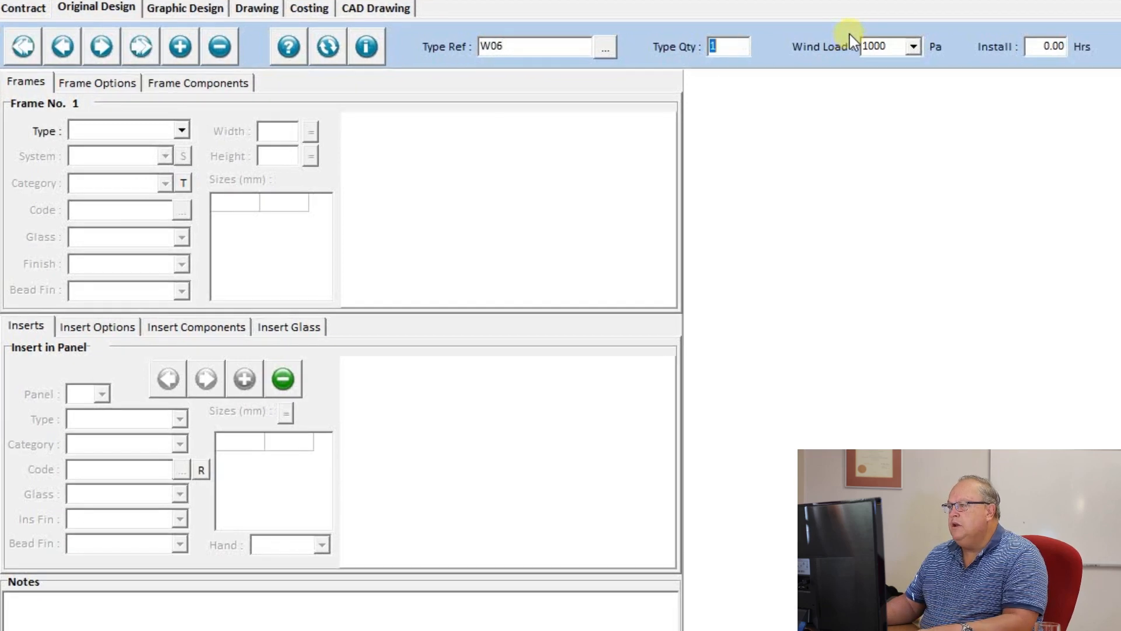
pyautogui.press('Tab')
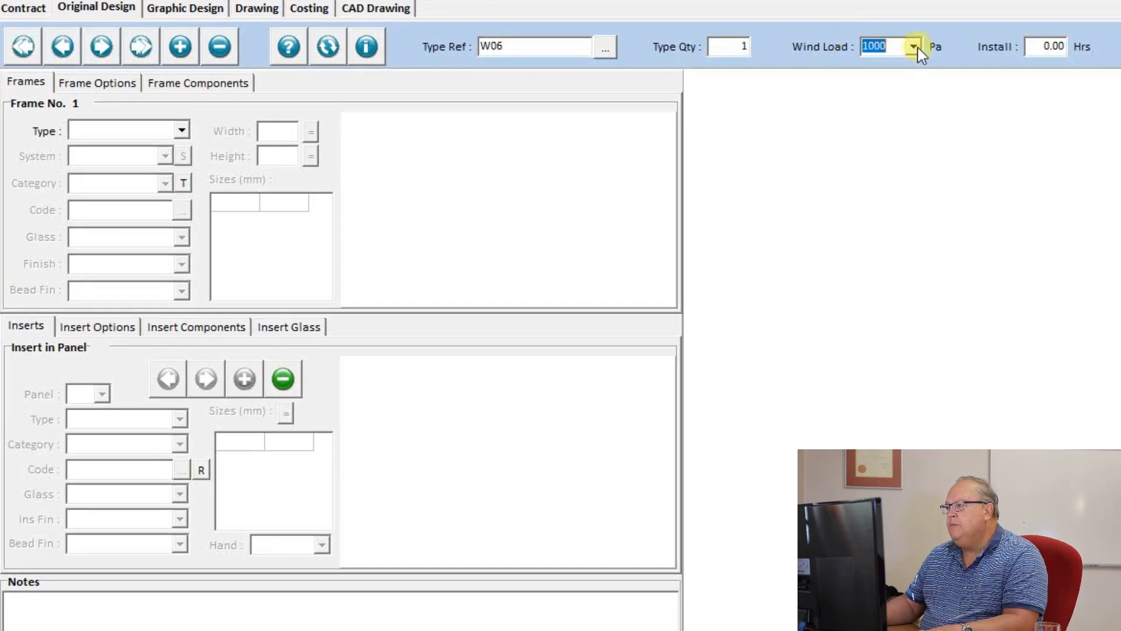
pyautogui.press('Tab')
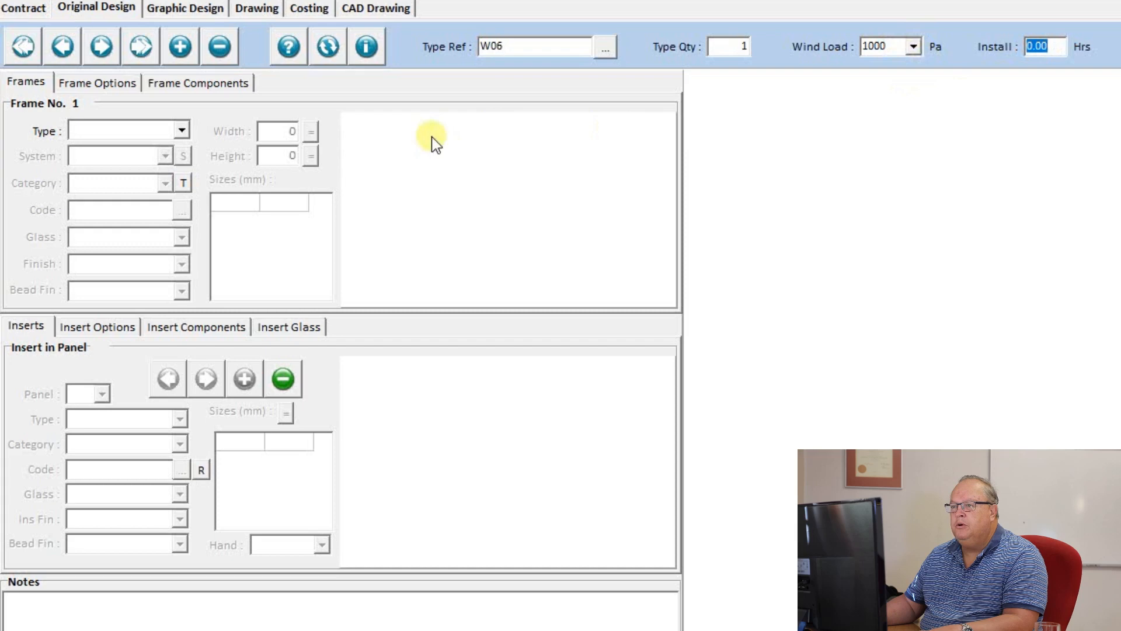
# Step: Define the W06 frame as Crealco Windows, system Swift28, category Swift28, using the layout with three side-by-side panels
pyautogui.click(181, 127)
pyautogui.click(163, 150)
pyautogui.click(165, 155)
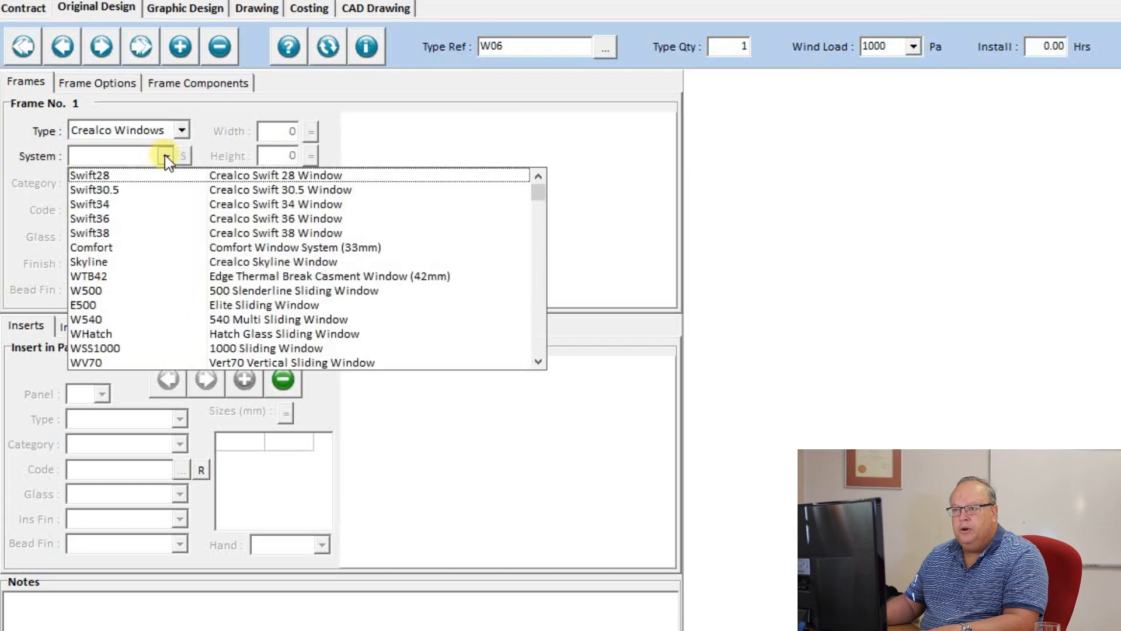
pyautogui.click(128, 174)
pyautogui.click(163, 183)
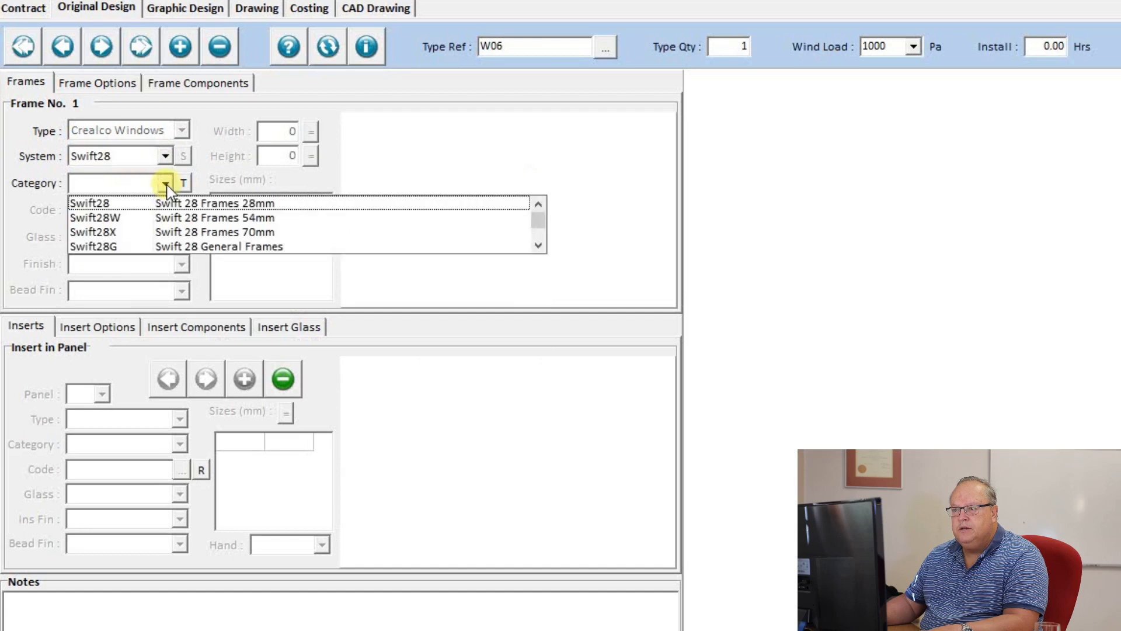
pyautogui.click(211, 204)
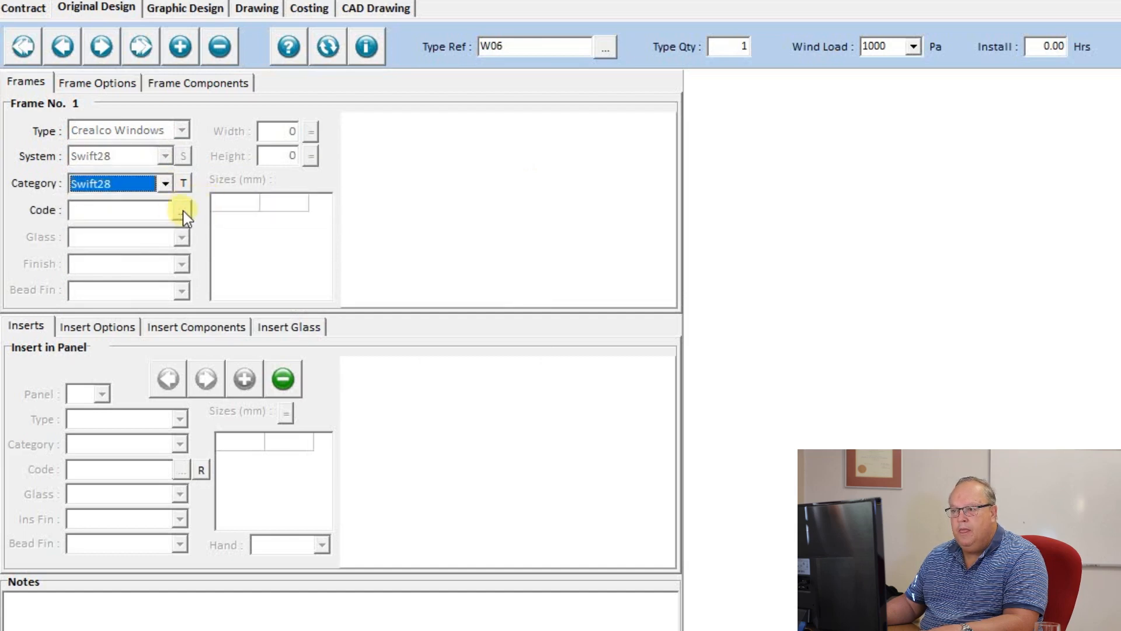
pyautogui.click(182, 212)
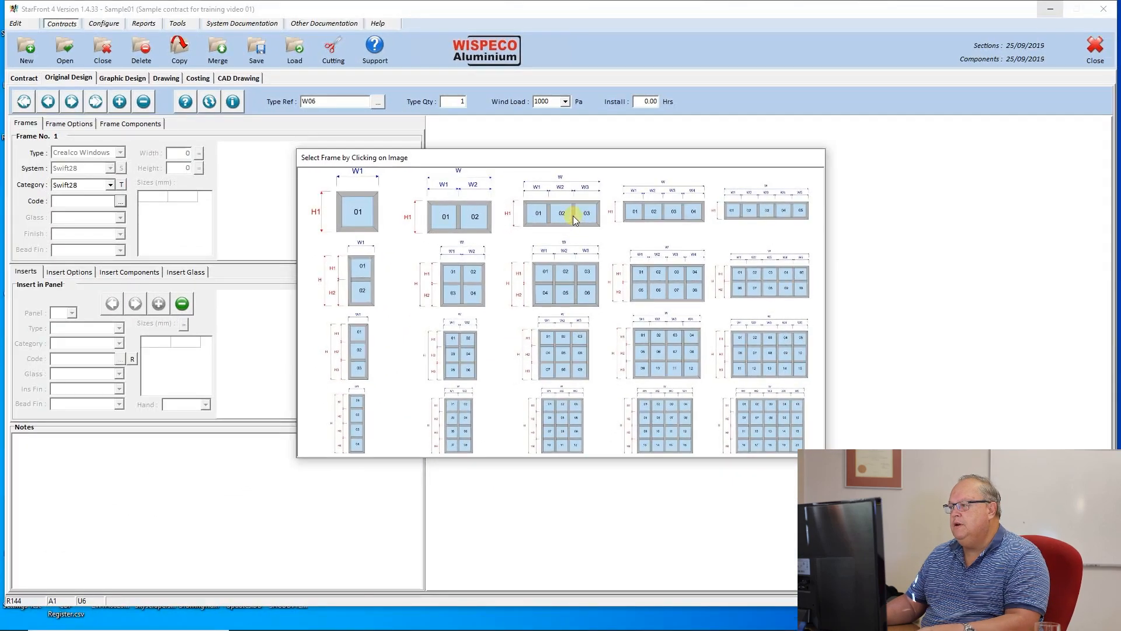
pyautogui.click(532, 200)
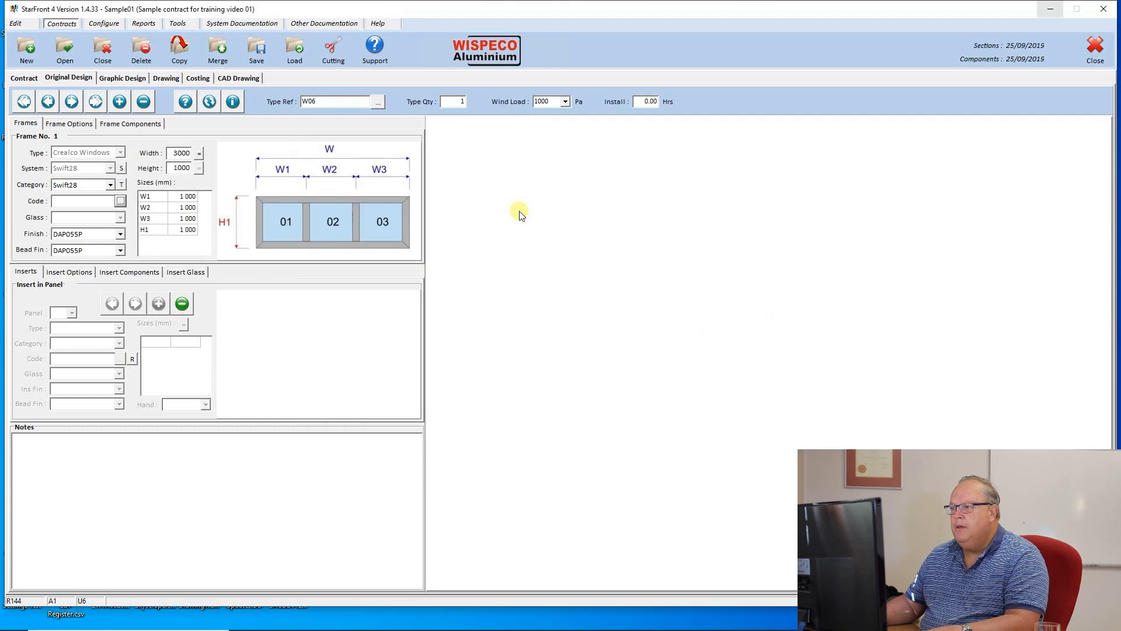
# Step: Set the W06 frame's width to 1800 mm and its height to 1500 mm
pyautogui.doubleClick(179, 155)
pyautogui.write('1800')
pyautogui.press('Tab')
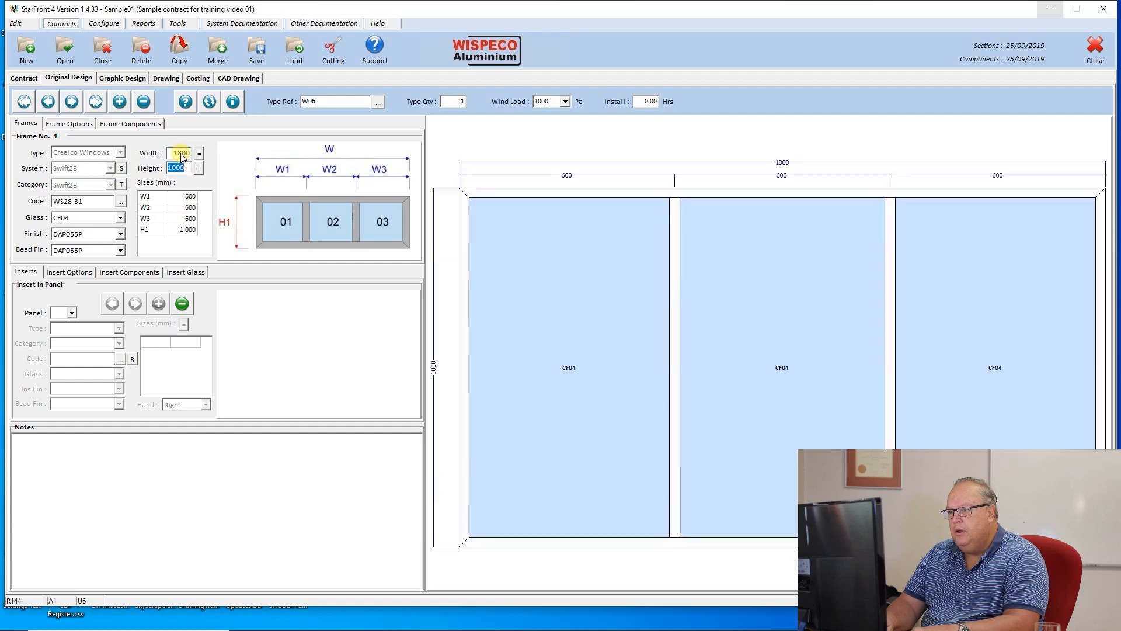
pyautogui.write('1500')
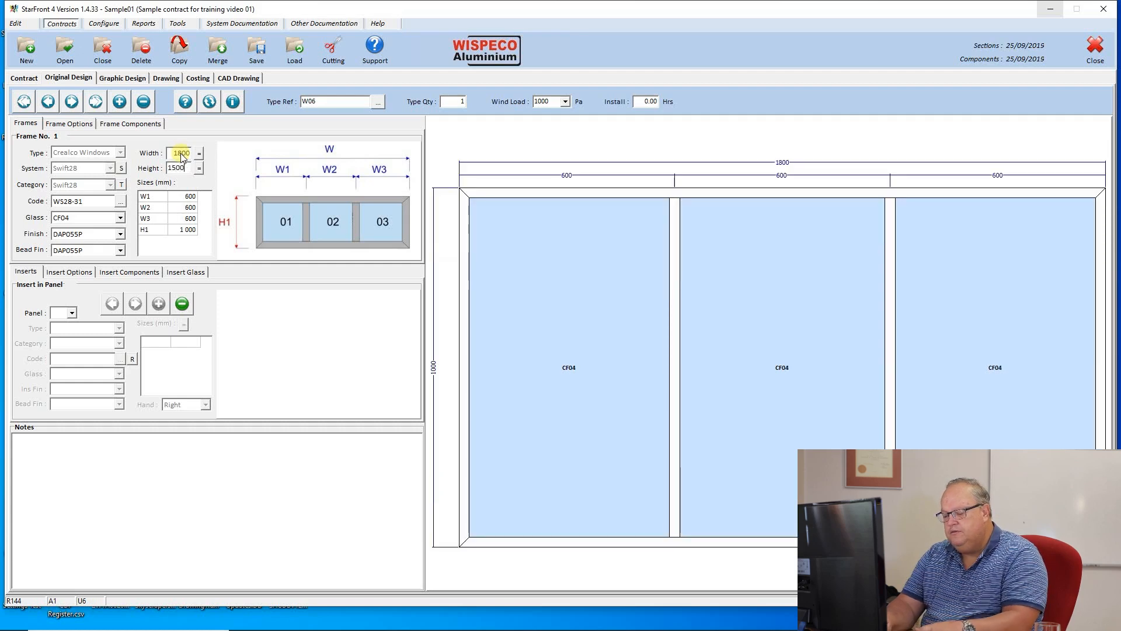
pyautogui.press('Tab')
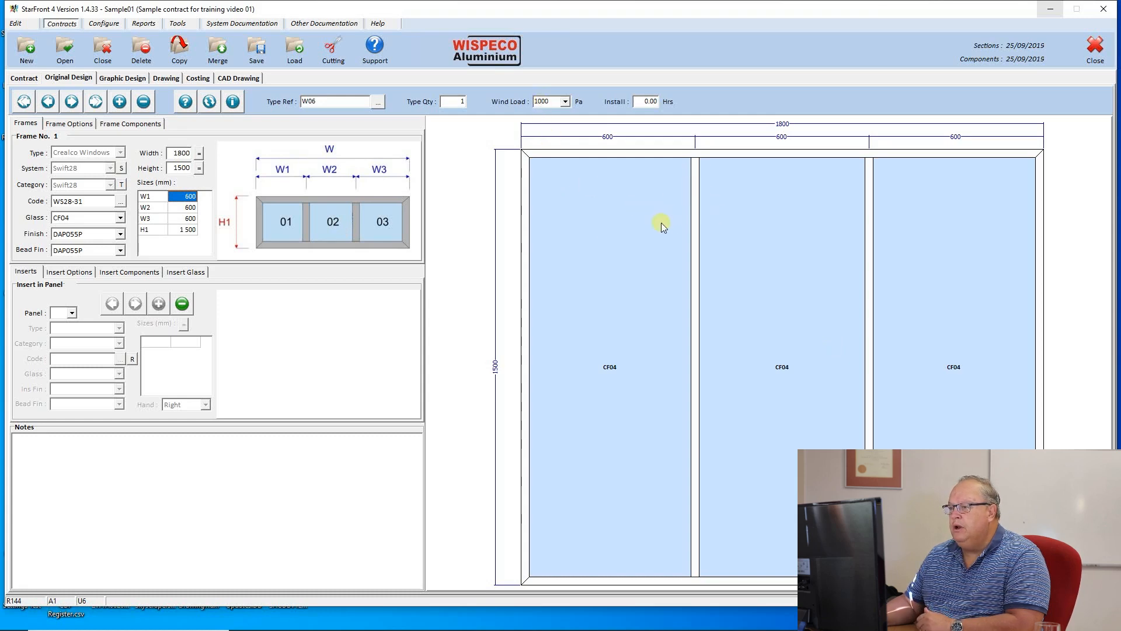
# Step: Run the design check on W06, accept the automatic mullion correction, recheck the design and review the frame's mullion option
pyautogui.click(184, 103)
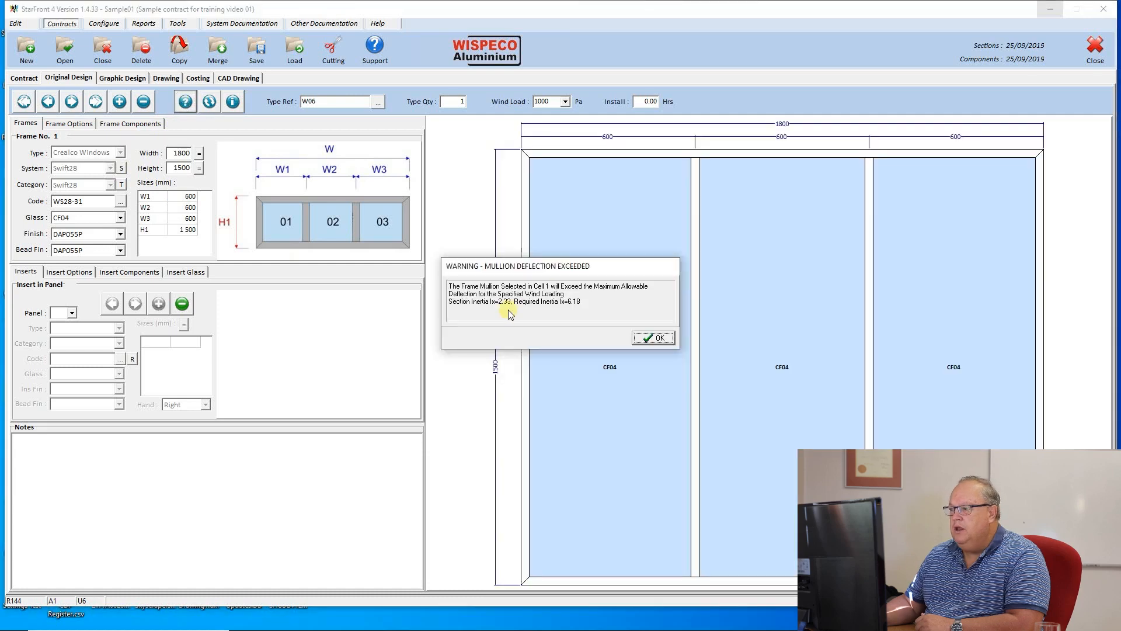
pyautogui.click(645, 338)
pyautogui.click(559, 331)
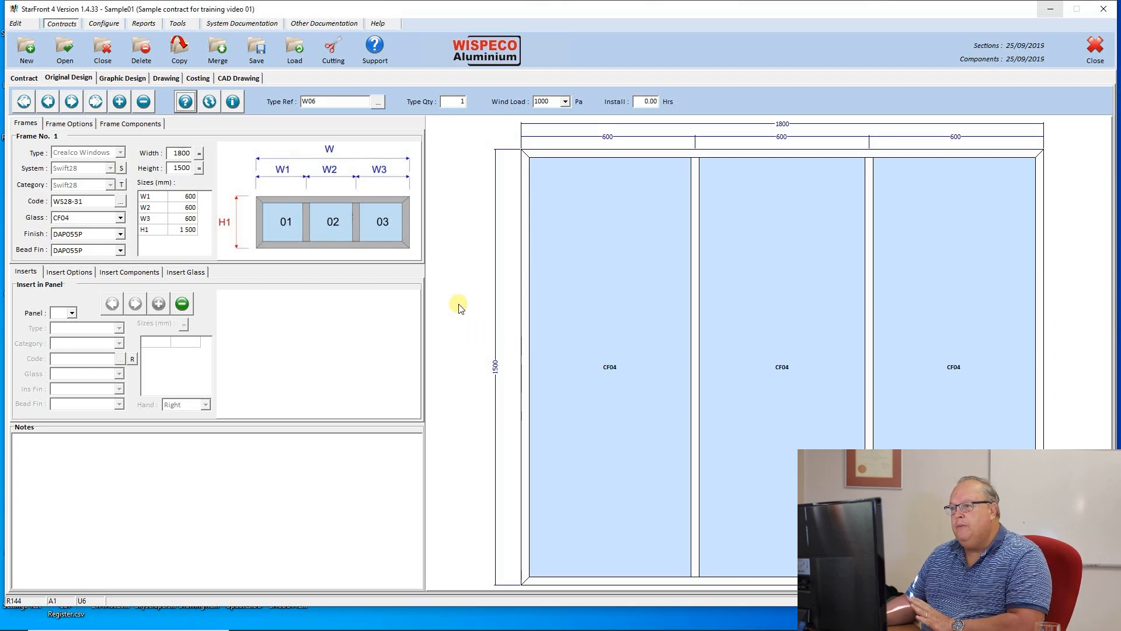
pyautogui.click(186, 101)
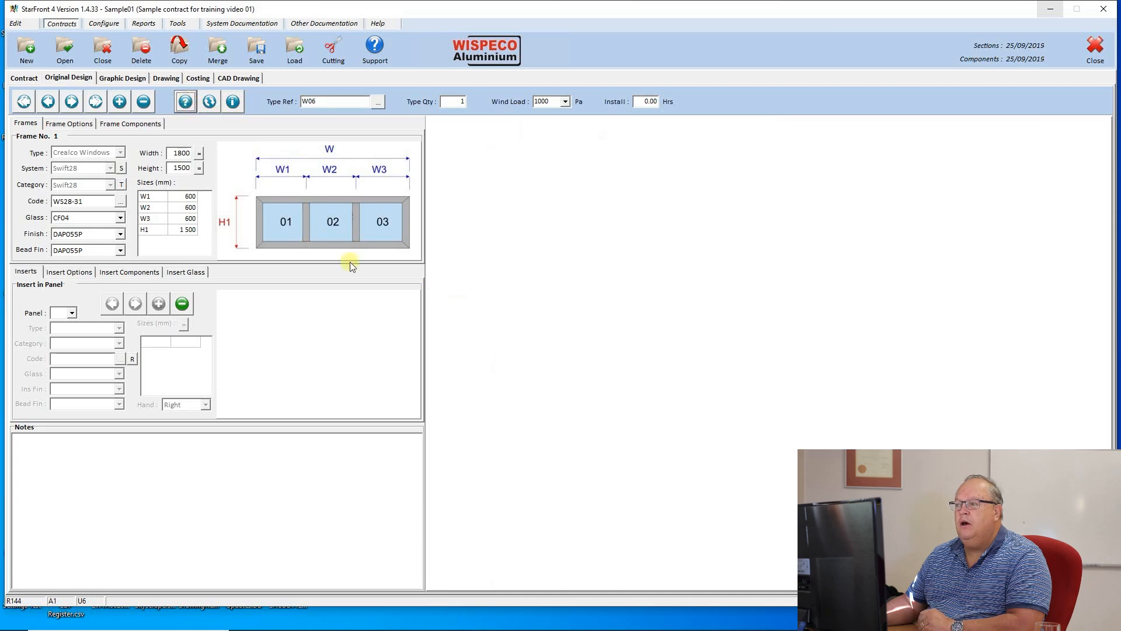
pyautogui.click(64, 124)
pyautogui.click(51, 199)
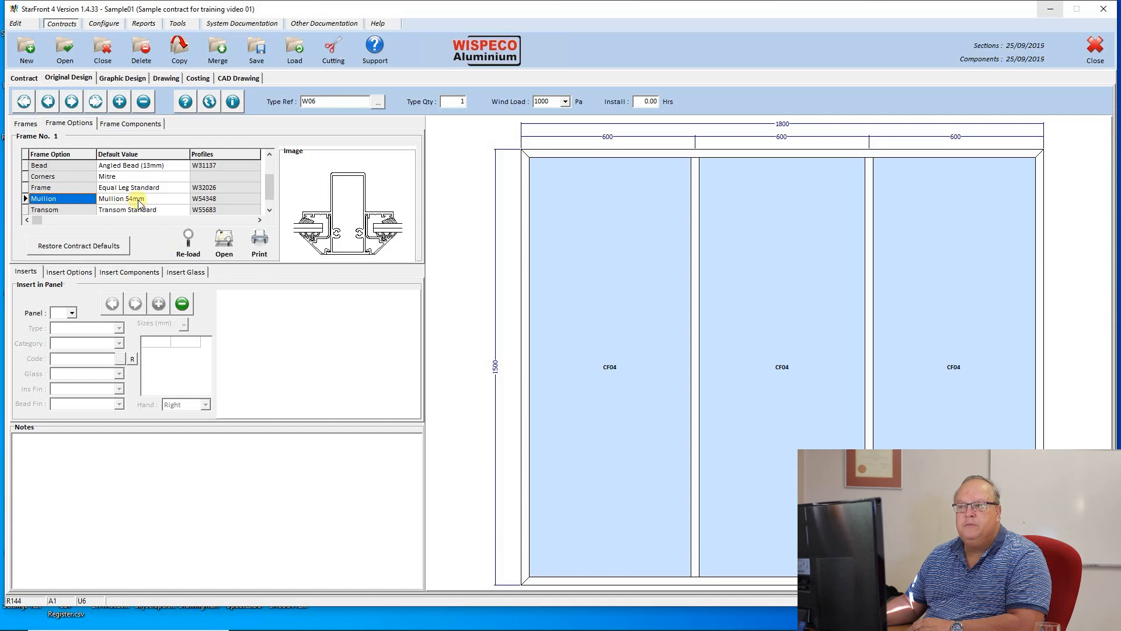
pyautogui.click(26, 123)
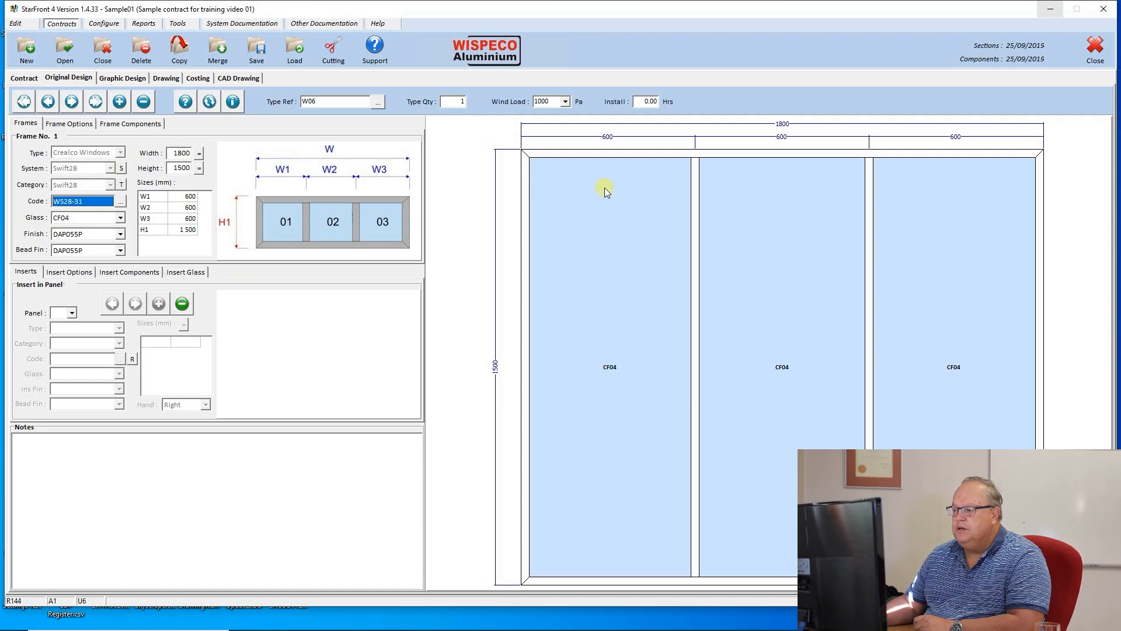
pyautogui.moveTo(503, 629)
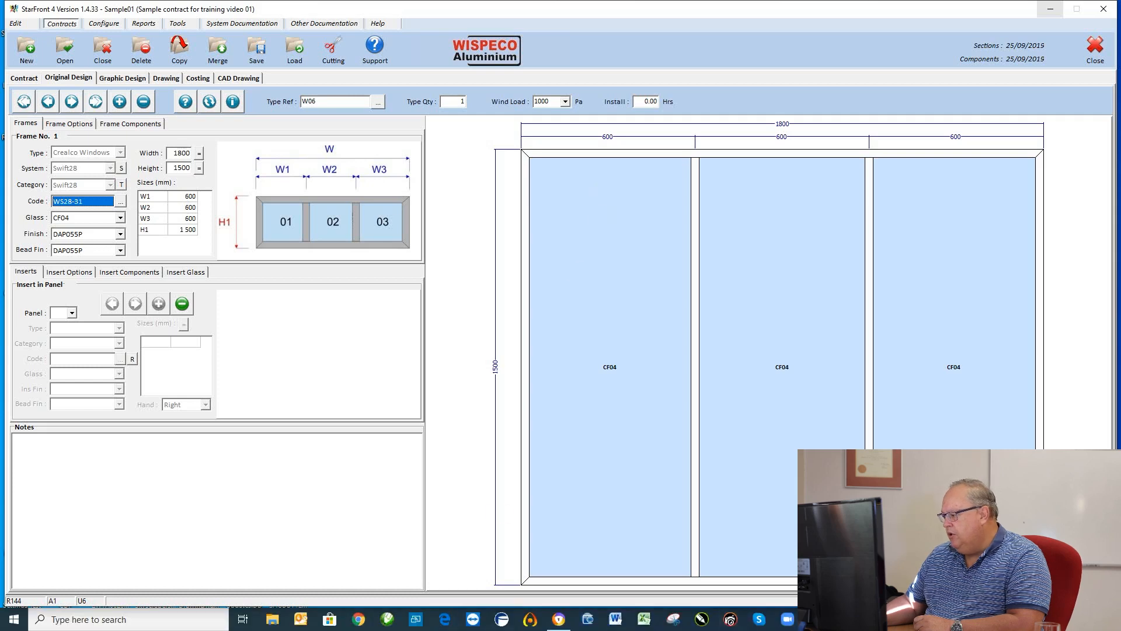
# Step: Consult the reference image in Photos and set W06's first panel width, W1, to 574.4 mm
pyautogui.click(844, 619)
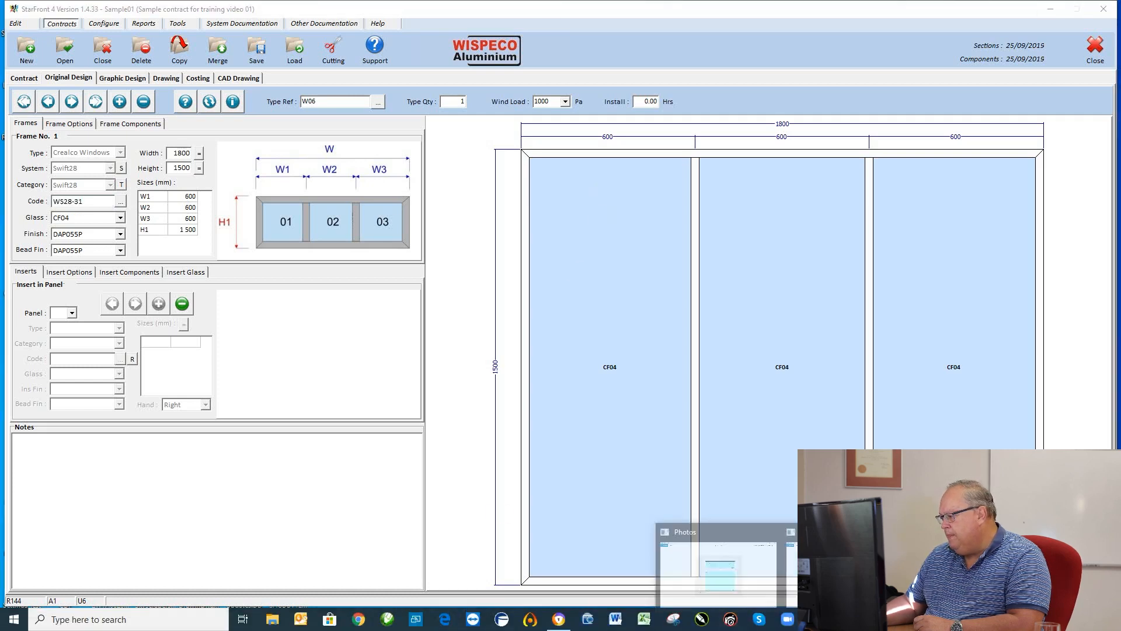
pyautogui.click(718, 567)
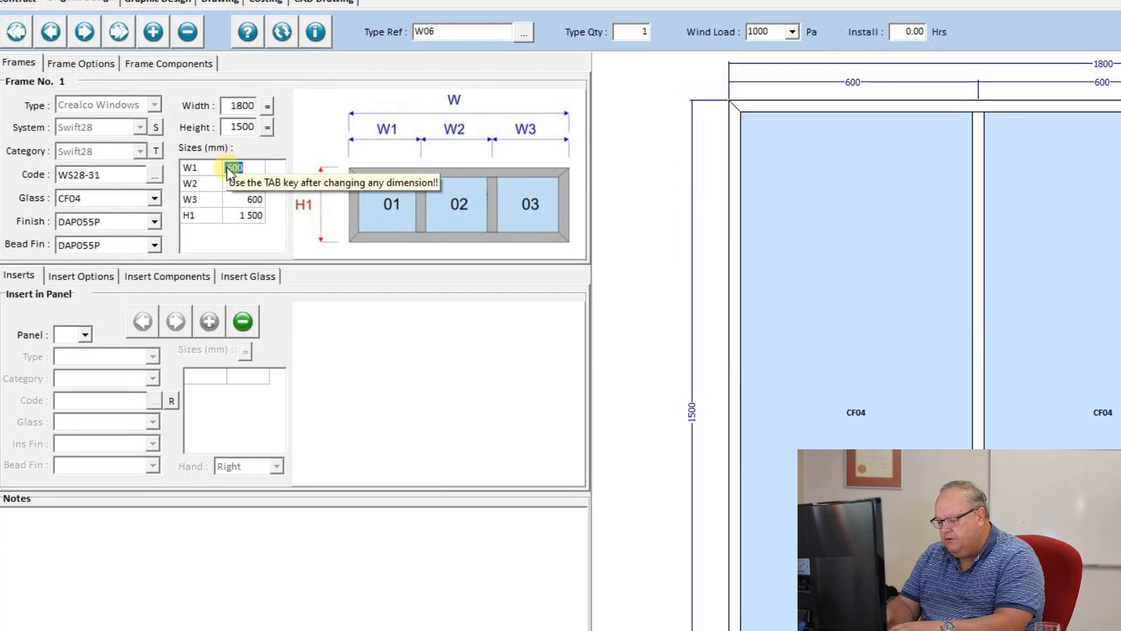
pyautogui.press('BackSpace')
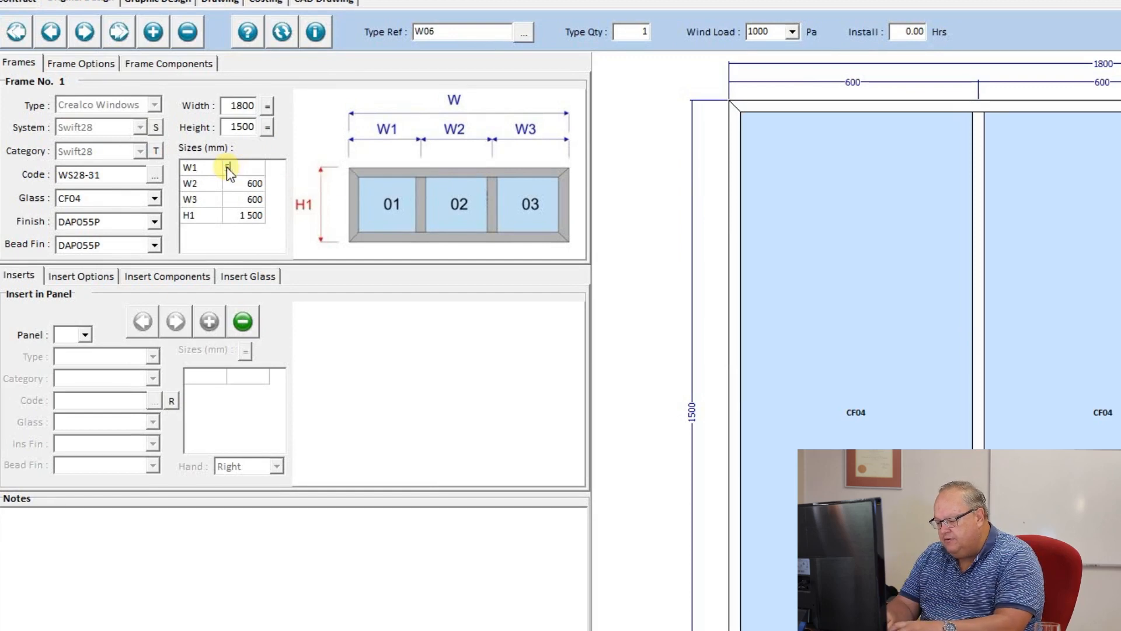
pyautogui.write('574.4')
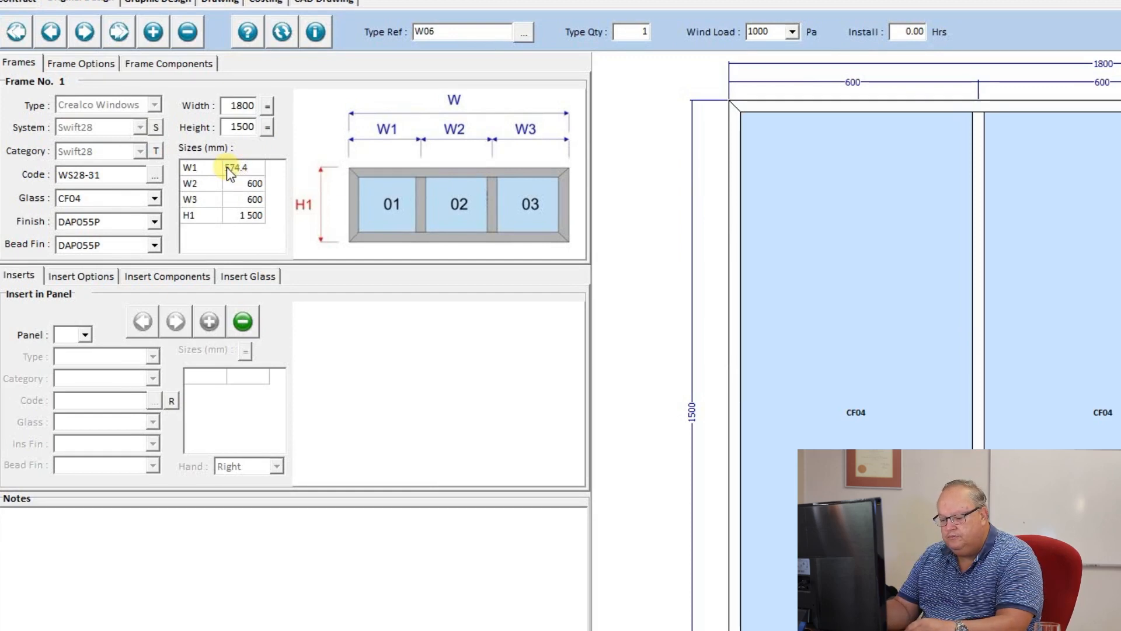
pyautogui.press('Return')
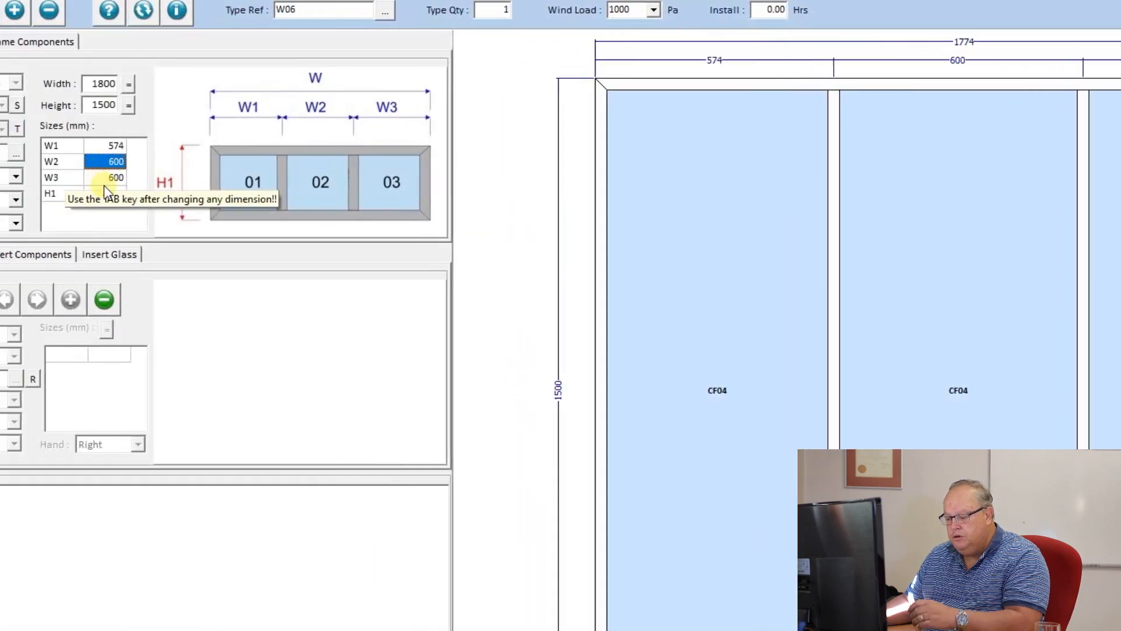
# Step: Set W06's middle panel width W2 to 651.2 mm and W3 to 574.4 mm, and run the design check
pyautogui.write('651')
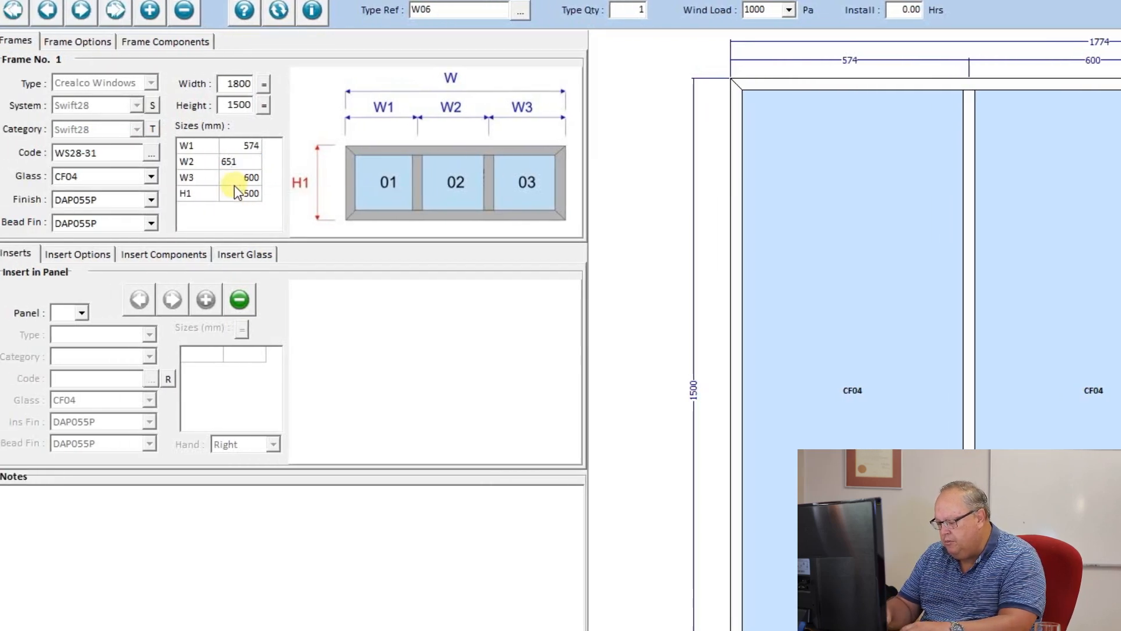
pyautogui.write('.2')
pyautogui.press('Return')
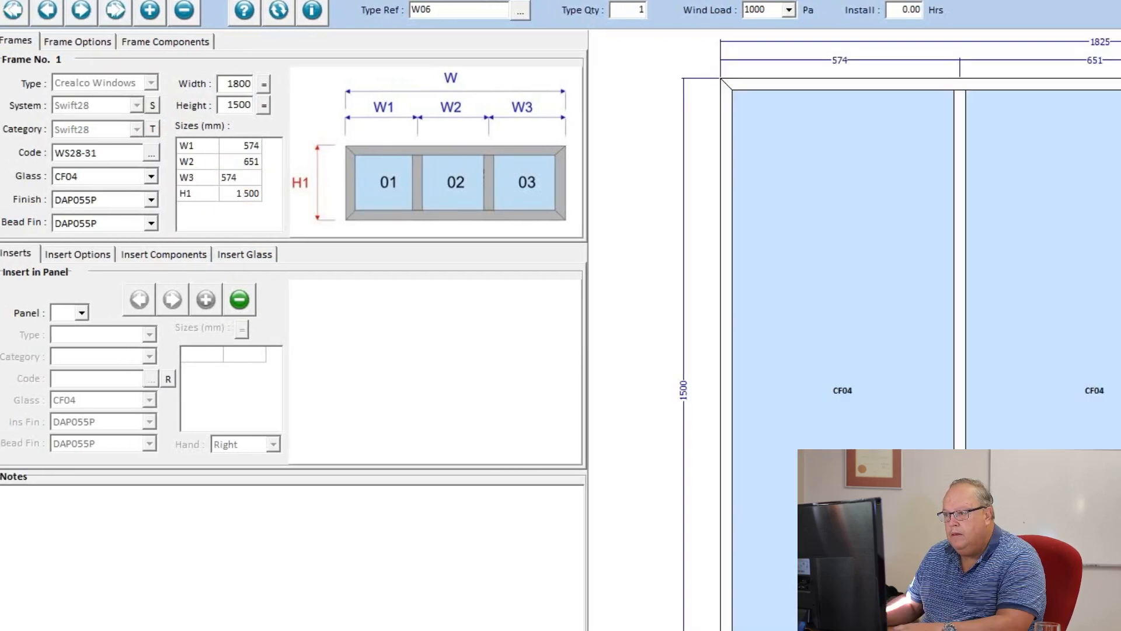
pyautogui.press('Return')
pyautogui.write('5')
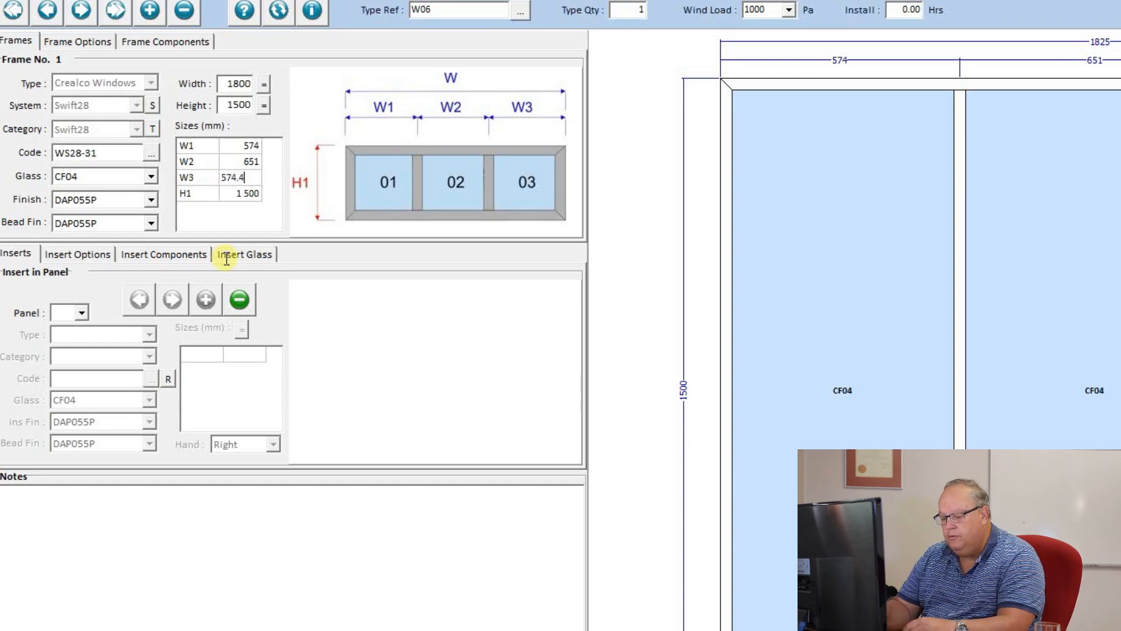
pyautogui.write('74.4')
pyautogui.press('Return')
pyautogui.press('Return')
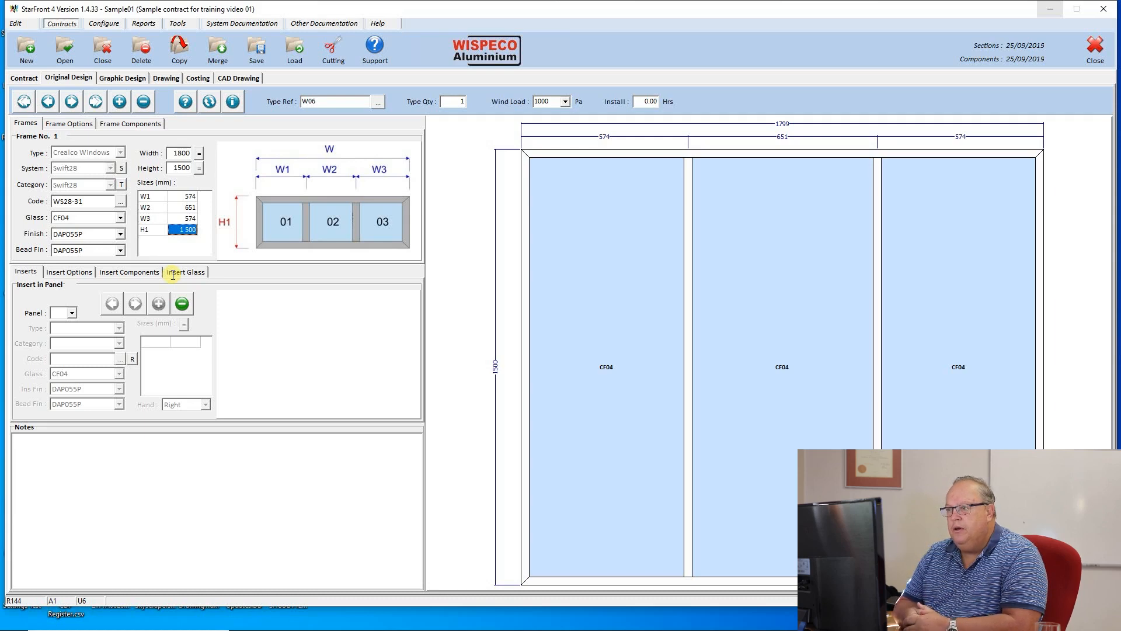
pyautogui.click(185, 102)
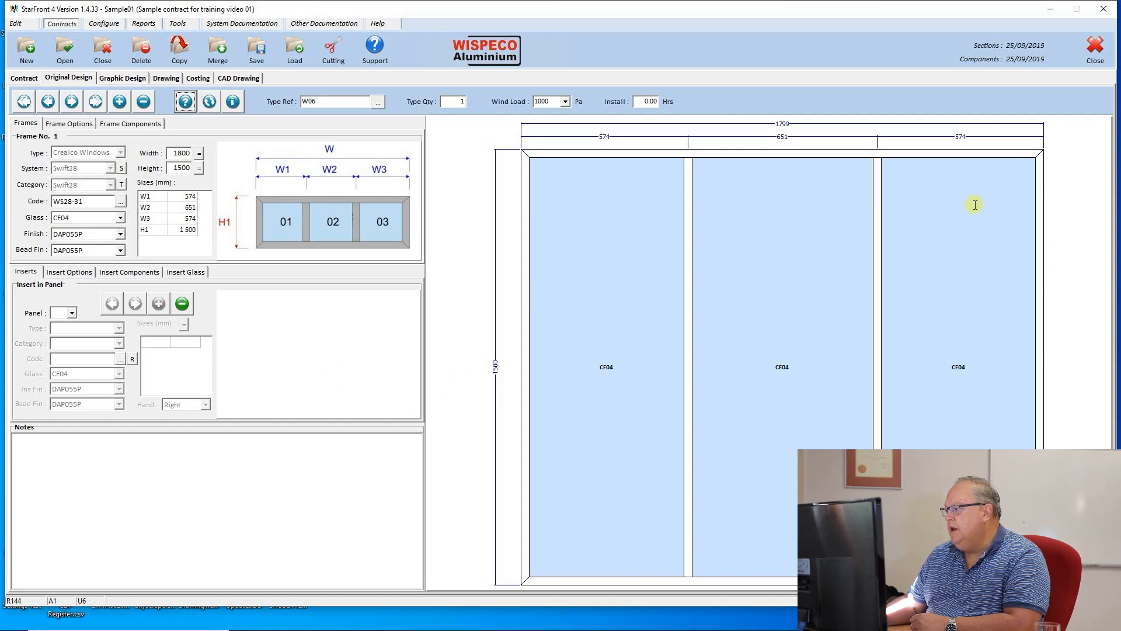
# Step: Add a Top Hung Sash insert of category Swift28-TH to panel 01, using the layout with two stacked sashes above a fixed pane
pyautogui.click(71, 314)
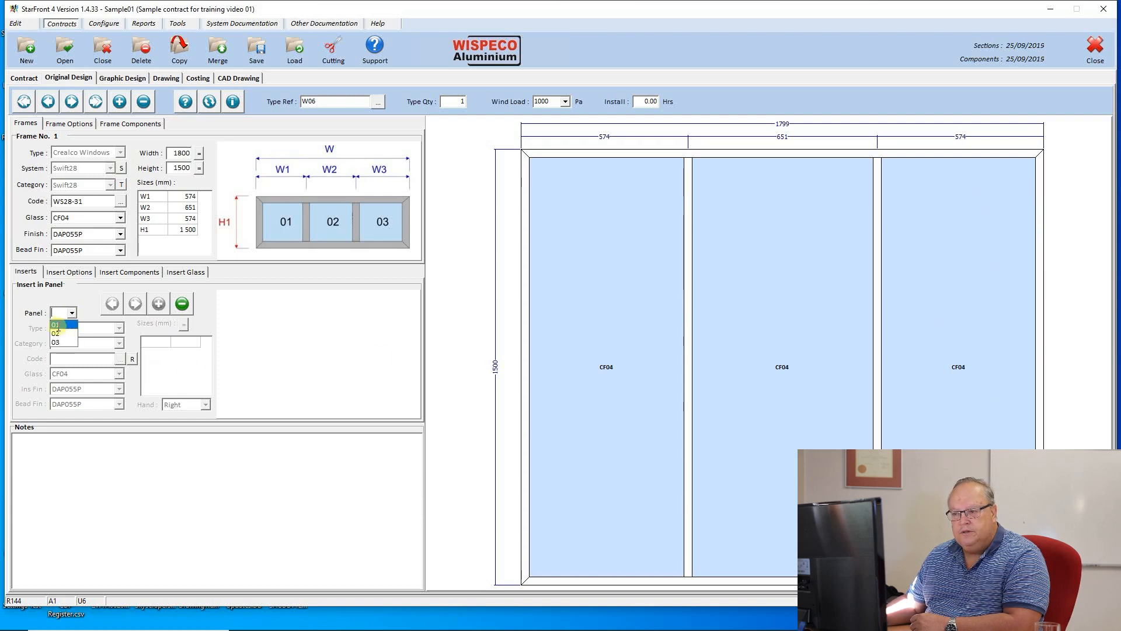
pyautogui.click(58, 324)
pyautogui.click(119, 328)
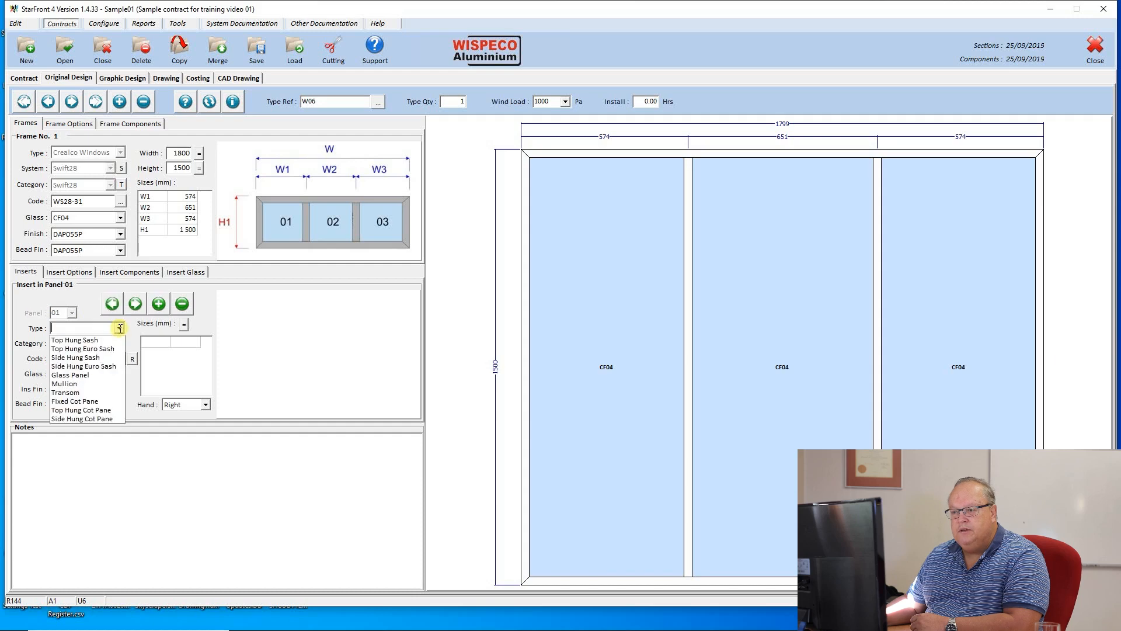
pyautogui.click(103, 339)
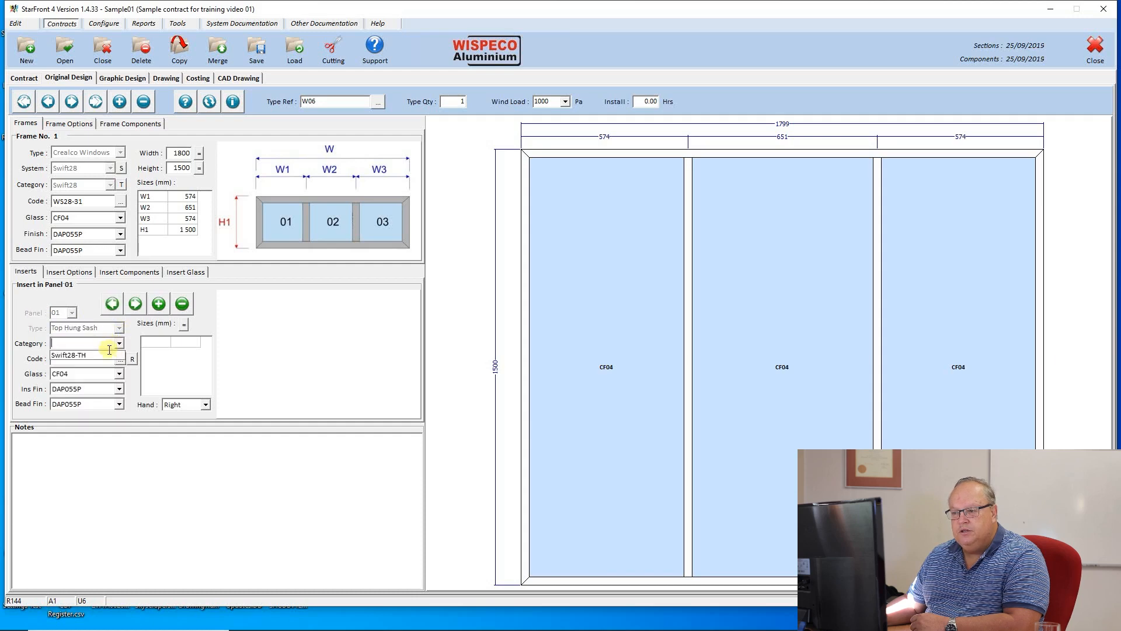
pyautogui.click(120, 358)
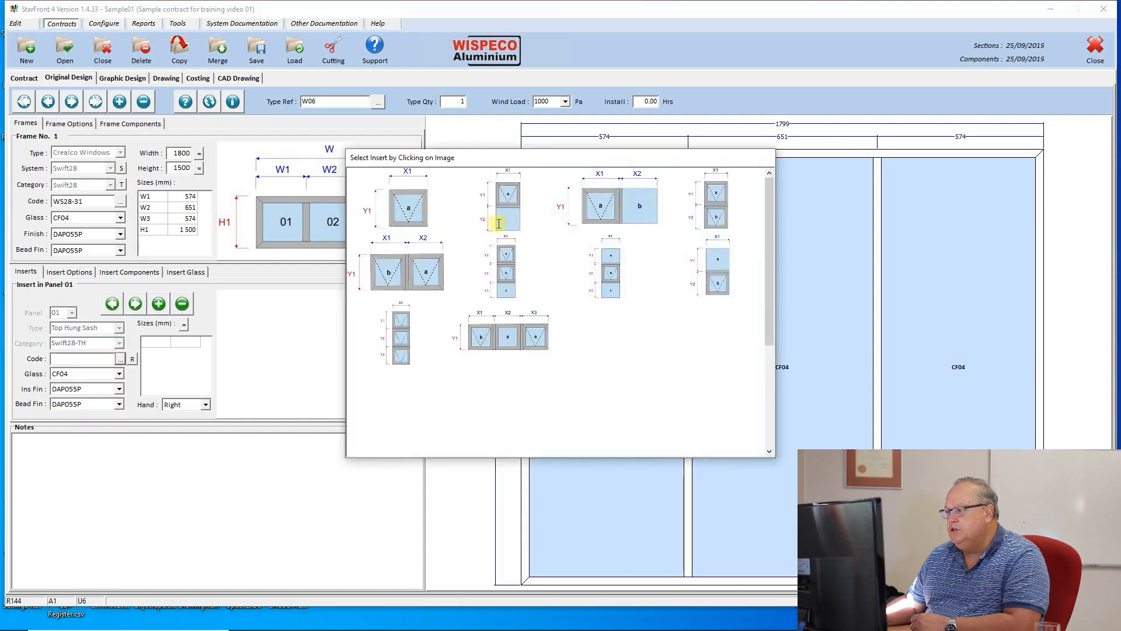
pyautogui.click(506, 269)
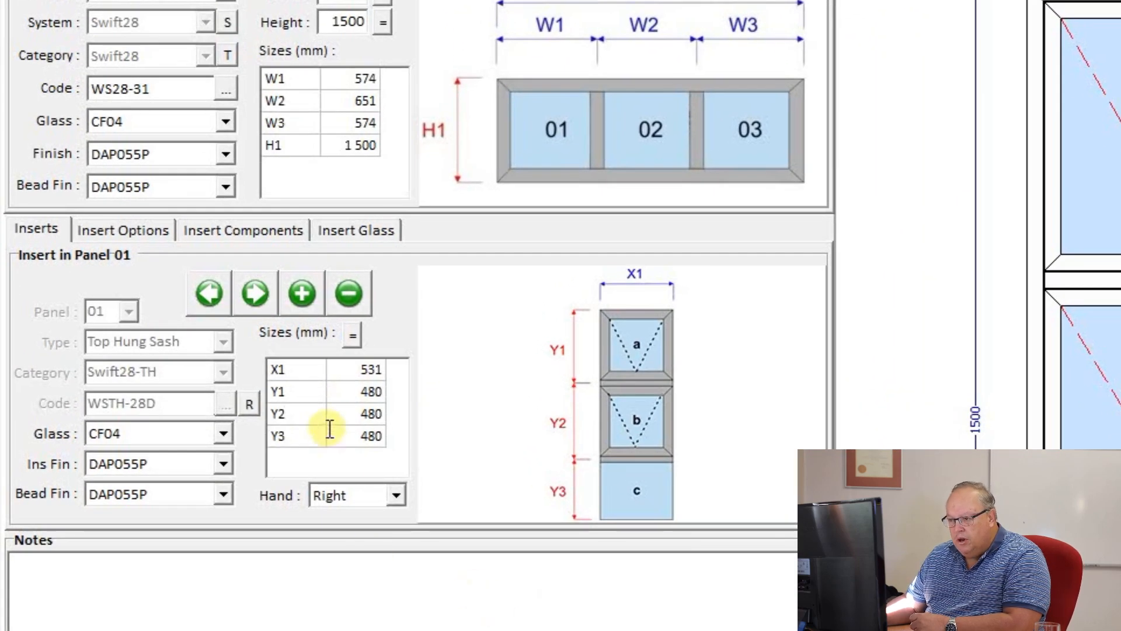
# Step: Apply automatic equal sizing to the top hung sash insert heights in panel 01
pyautogui.click(300, 413)
pyautogui.click(300, 434)
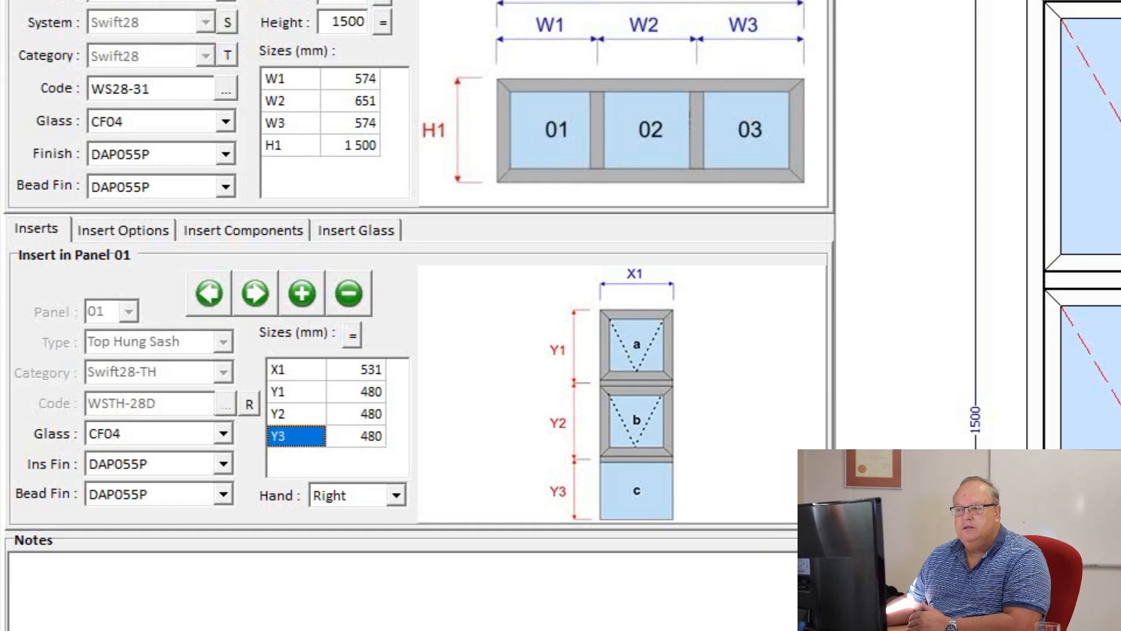
pyautogui.click(355, 335)
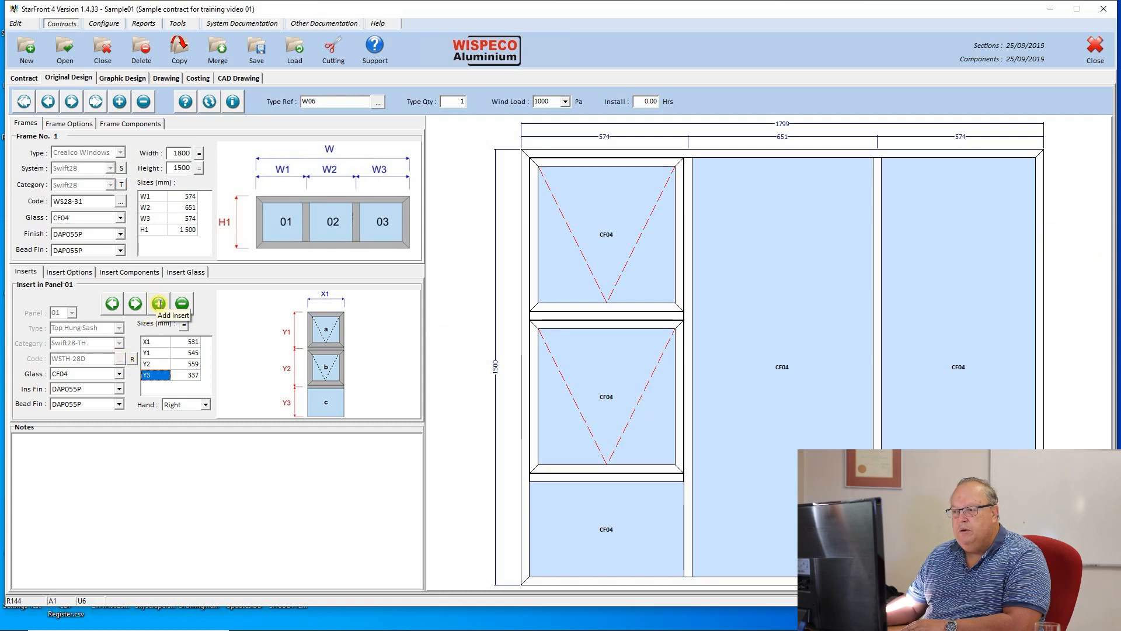
# Step: Add a Swift28-TH Top Hung Sash insert to panel 03 with two stacked sashes above a fixed pane, and equalise its heights
pyautogui.click(158, 303)
pyautogui.click(72, 312)
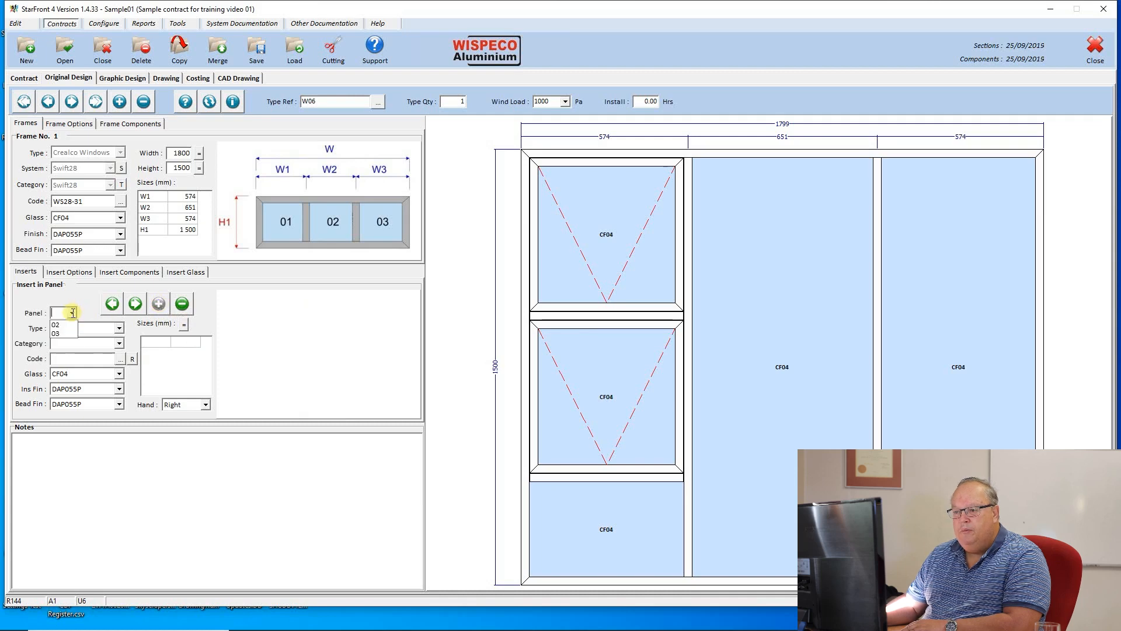
pyautogui.click(60, 325)
pyautogui.click(120, 328)
pyautogui.click(96, 345)
pyautogui.click(110, 344)
pyautogui.click(108, 353)
pyautogui.click(120, 358)
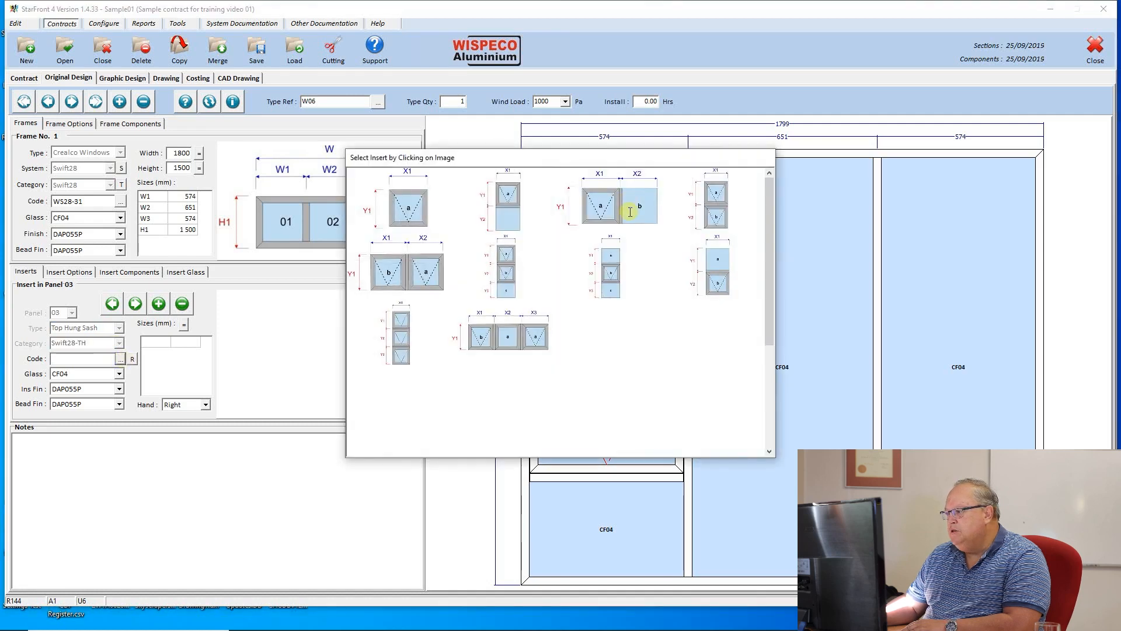
pyautogui.click(502, 258)
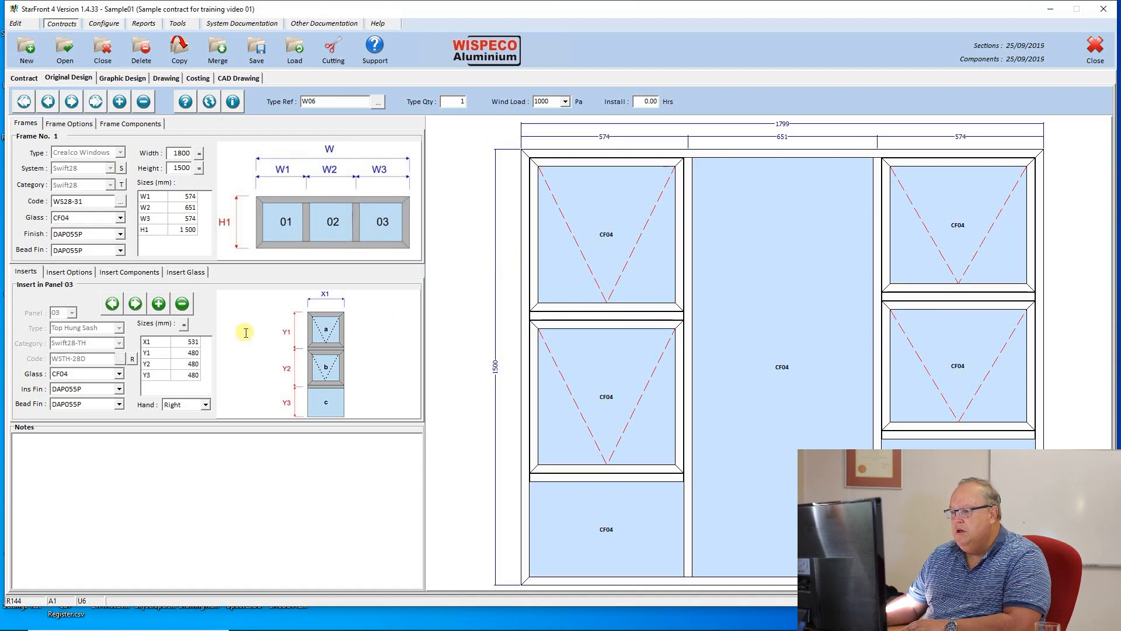
pyautogui.click(184, 323)
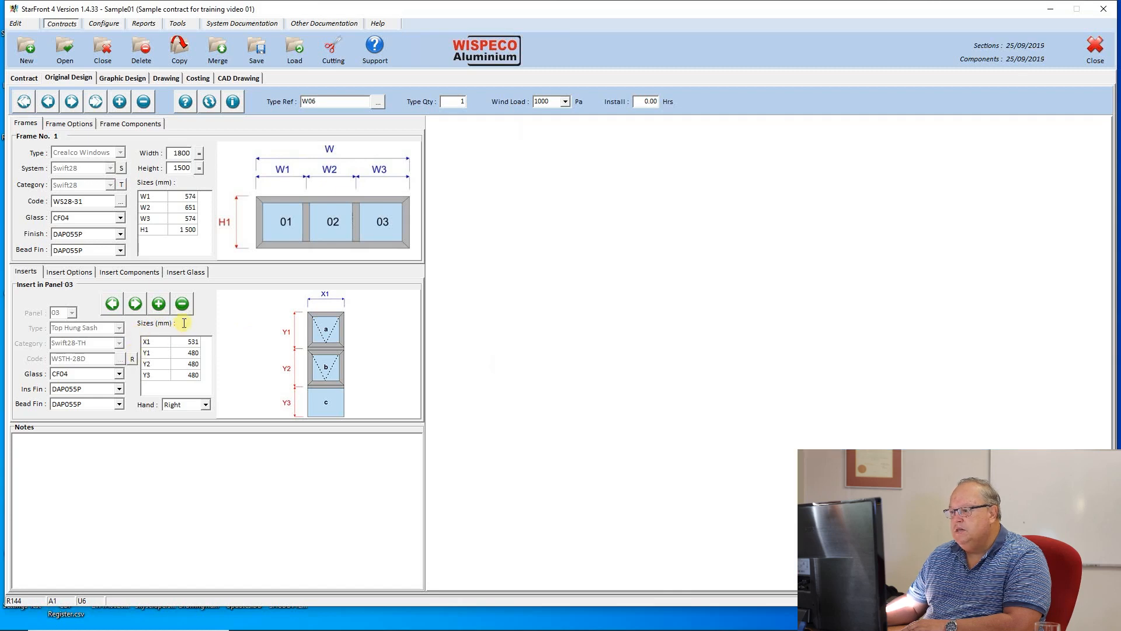